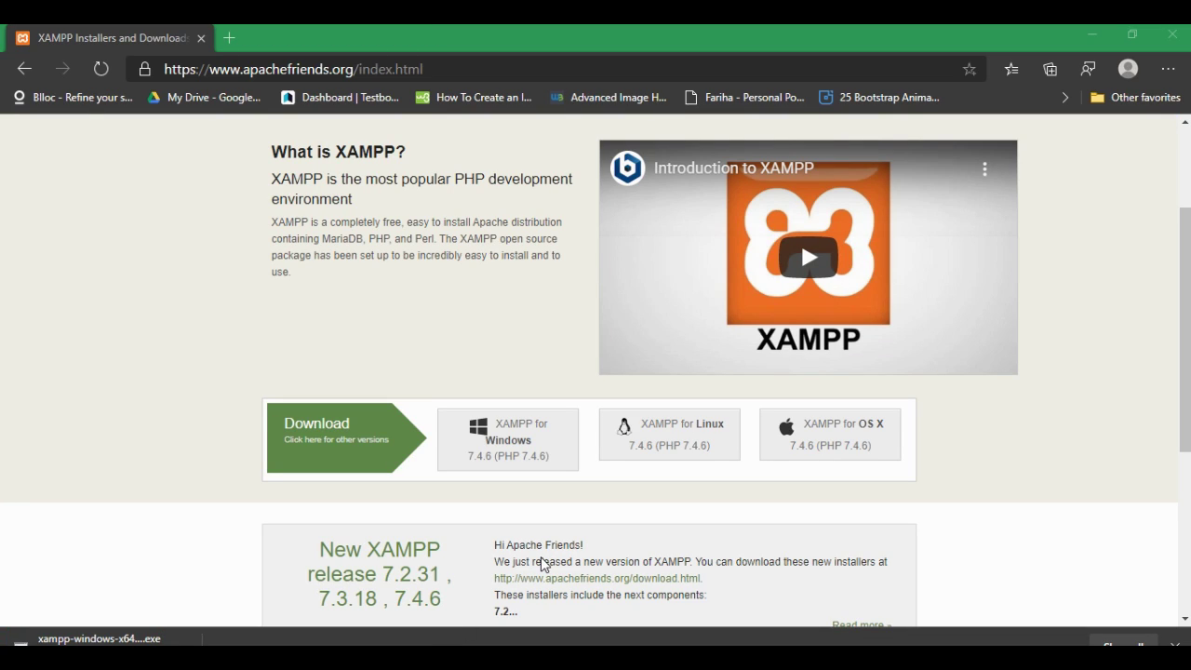
# Step: Open the C:\xampp folder in File Explorer via This PC and OS (C:)
pyautogui.press('super+e')
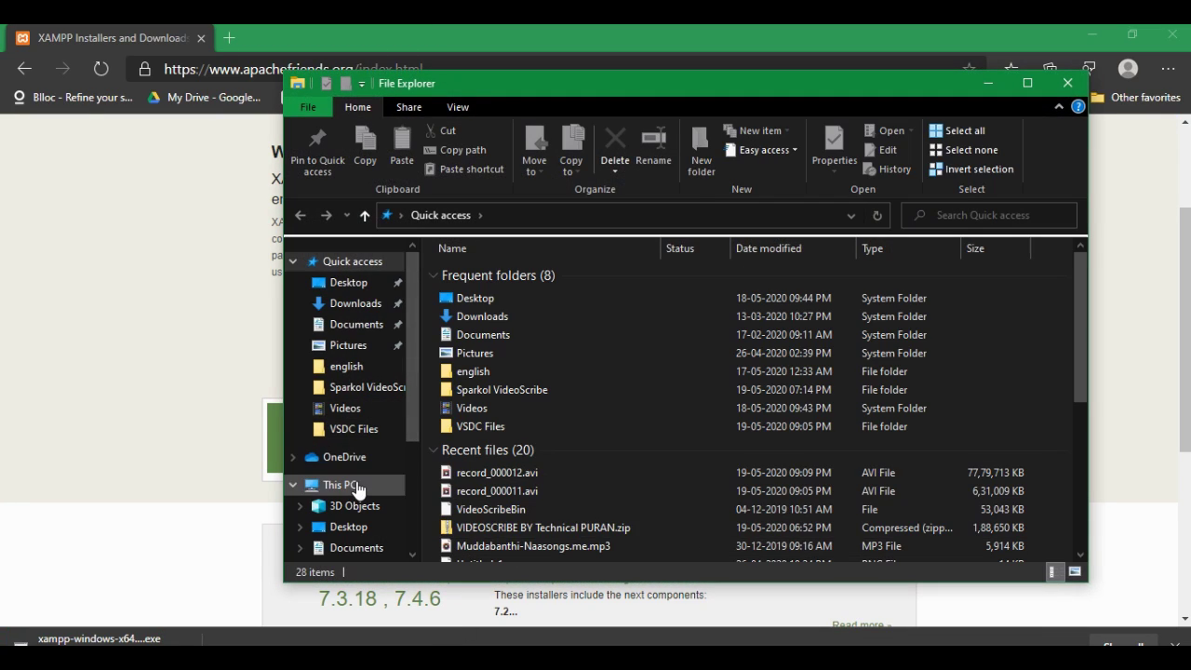
pyautogui.click(360, 485)
pyautogui.doubleClick(490, 509)
pyautogui.scroll(-1, 489, 509)
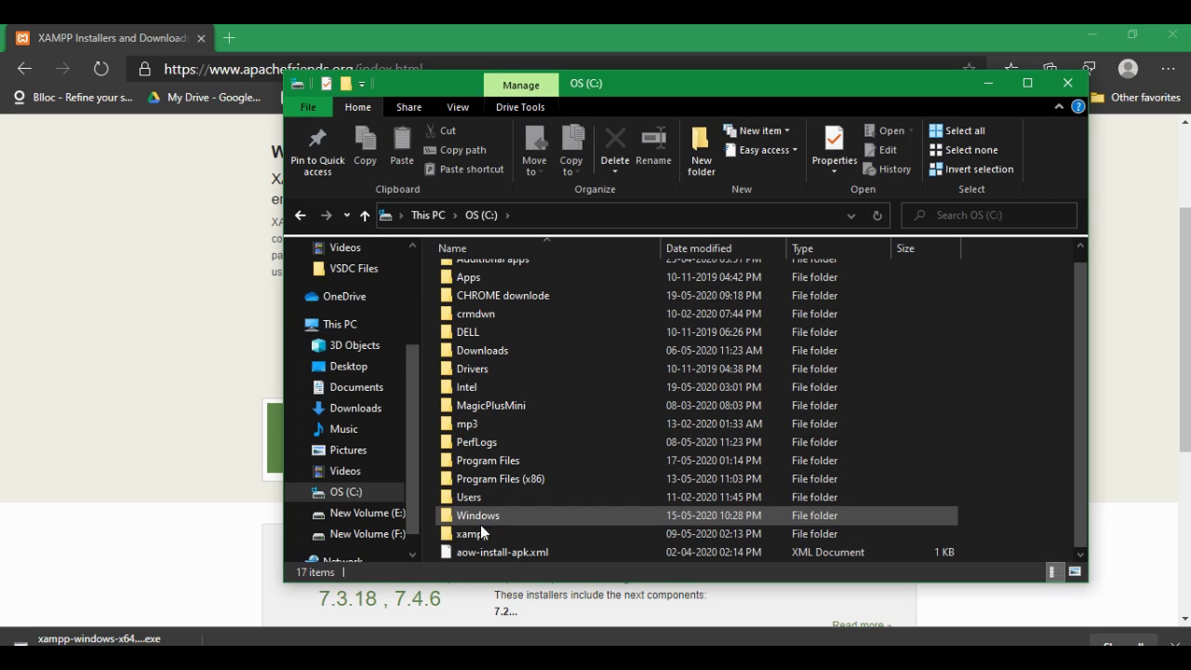
pyautogui.moveTo(468, 538)
pyautogui.mouseDown()
pyautogui.moveTo(572, 546)
pyautogui.moveTo(488, 527)
pyautogui.mouseUp()
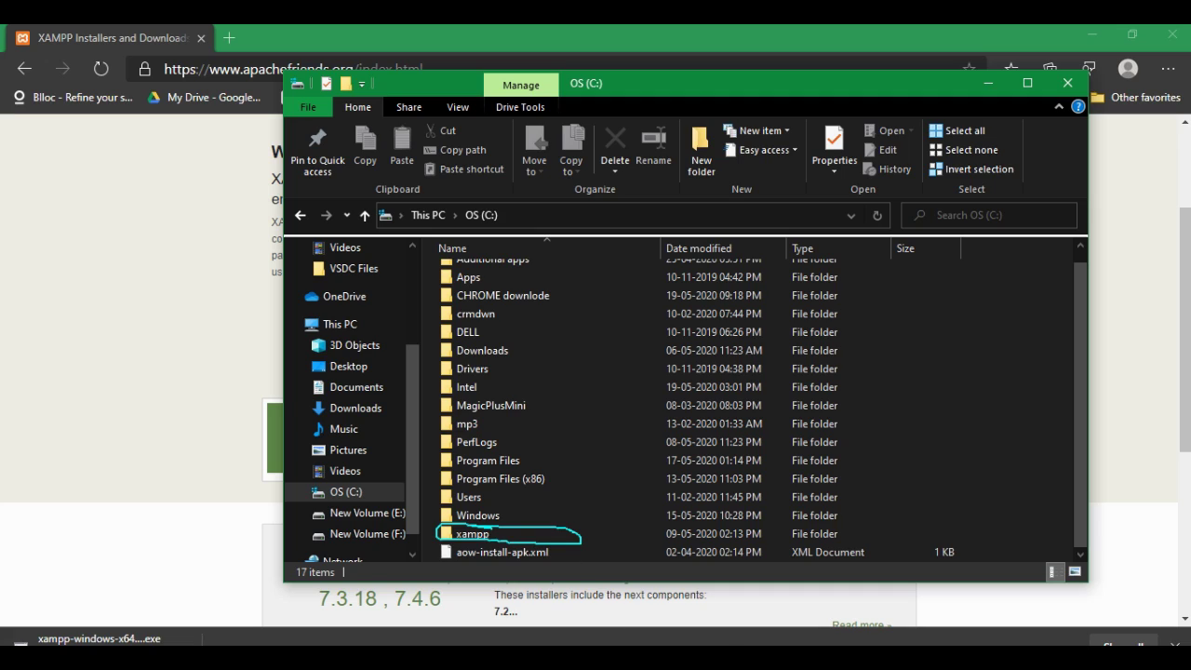
pyautogui.doubleClick(467, 534)
# Step: Launch xampp-control.exe from the xampp folder
pyautogui.scroll(-7, 512, 500)
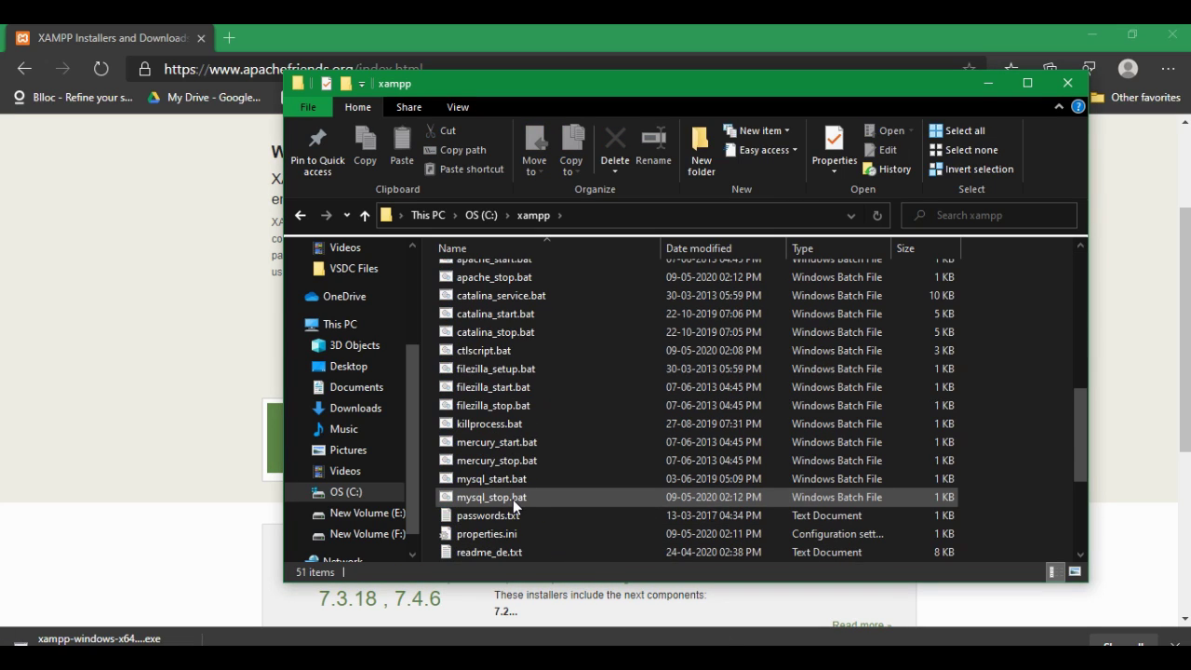
pyautogui.scroll(-4, 513, 499)
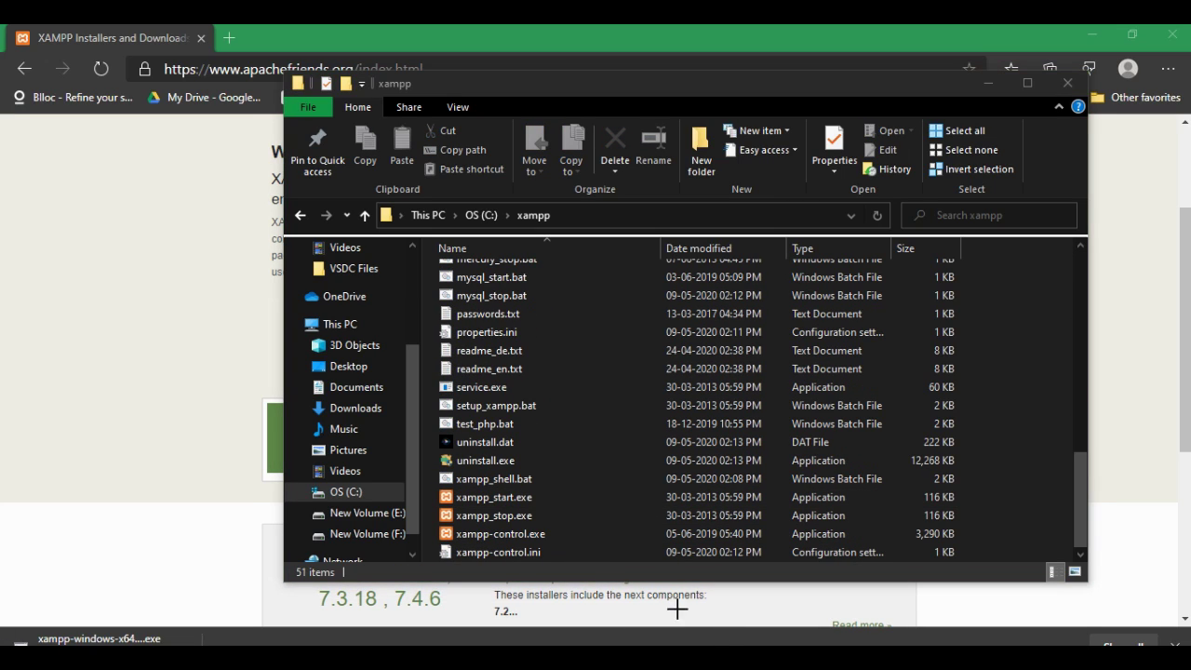
pyautogui.moveTo(496, 526)
pyautogui.mouseDown()
pyautogui.moveTo(437, 540)
pyautogui.moveTo(533, 545)
pyautogui.mouseUp()
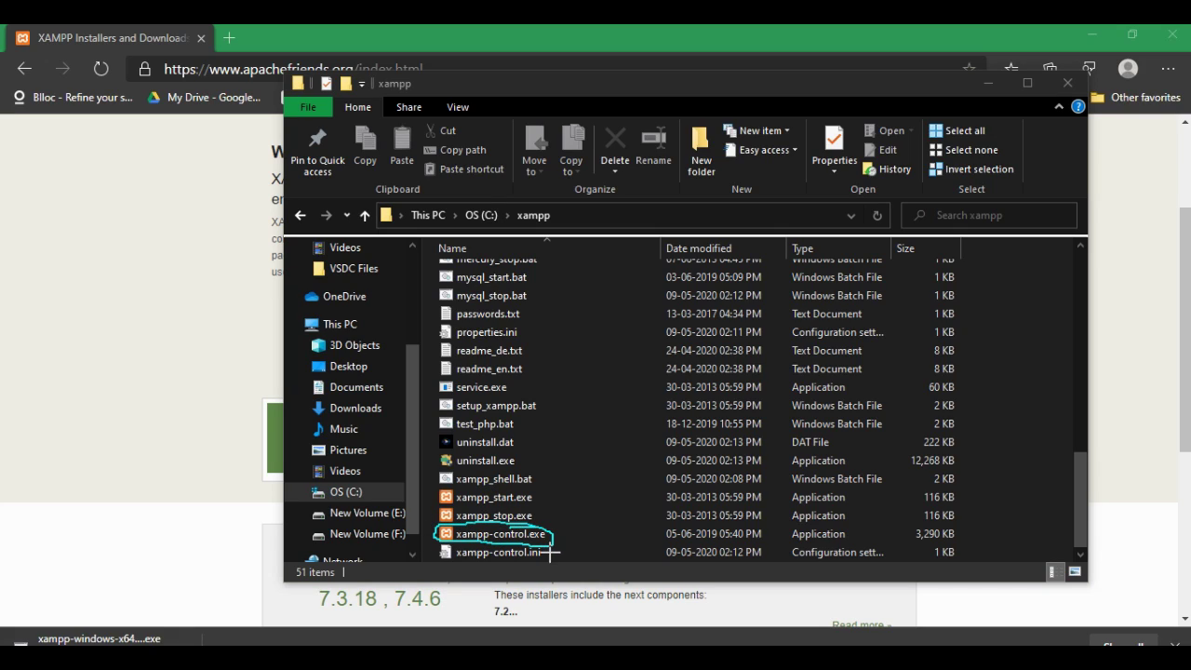
pyautogui.click(494, 535)
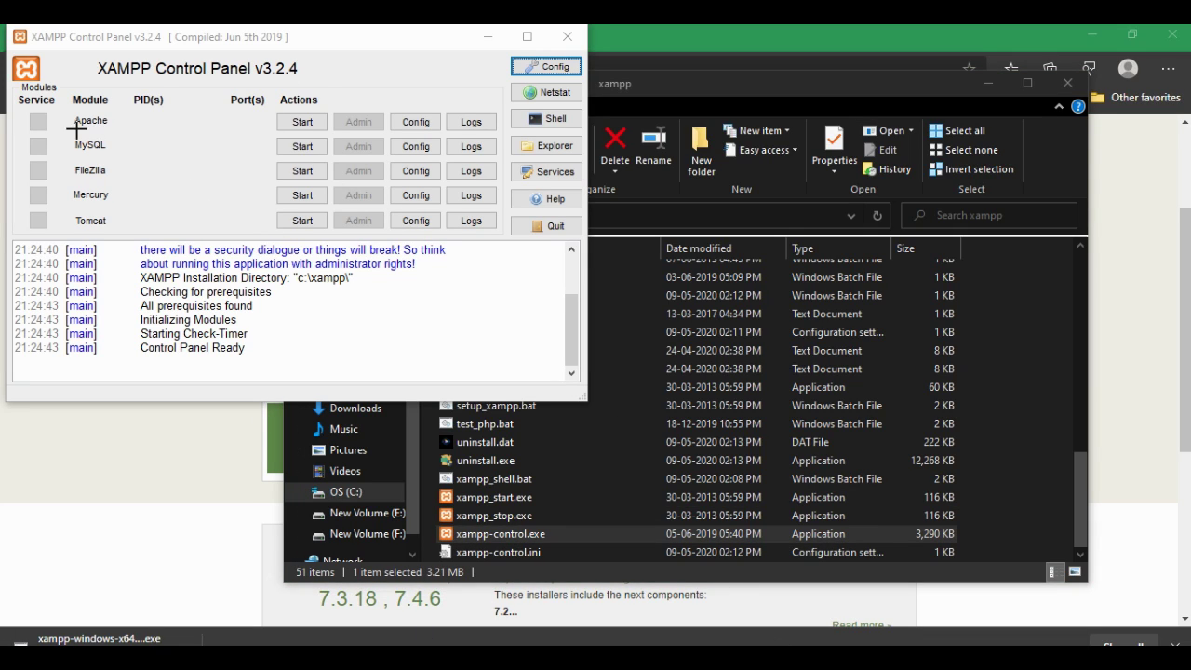
# Step: Start the Apache module in XAMPP Control Panel
pyautogui.moveTo(275, 124); pyautogui.dragTo(297, 110)
pyautogui.moveTo(100, 134)
pyautogui.mouseDown()
pyautogui.moveTo(84, 160)
pyautogui.moveTo(103, 133)
pyautogui.moveTo(117, 183)
pyautogui.mouseUp()
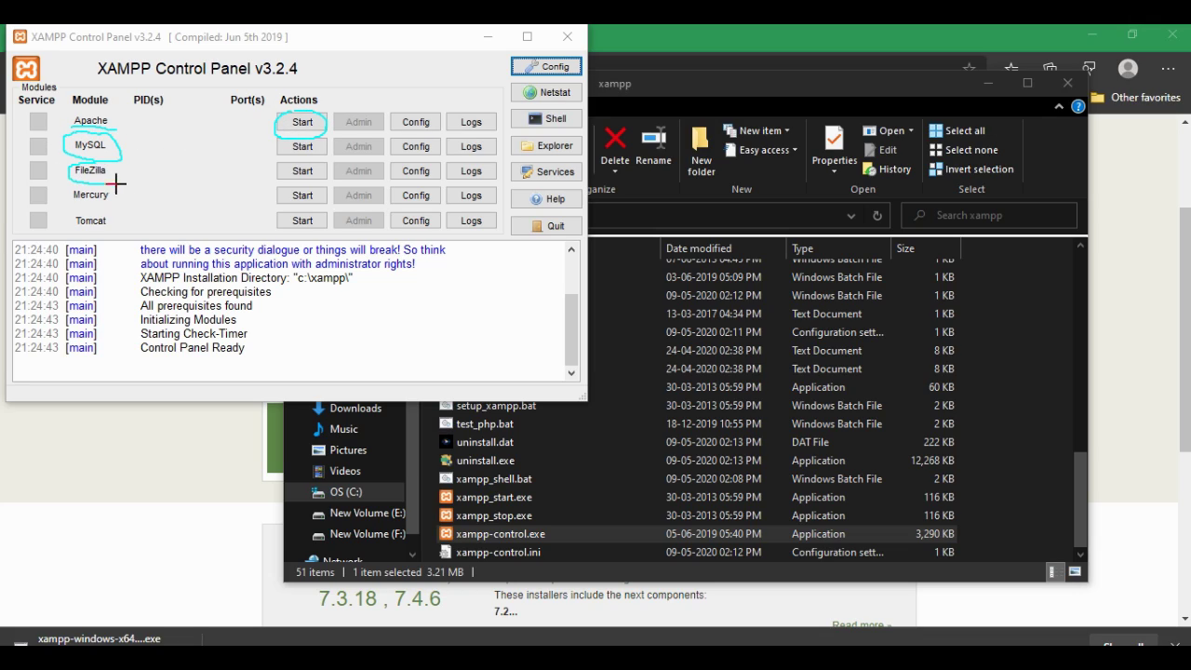
pyautogui.press('Escape')
pyautogui.click(298, 130)
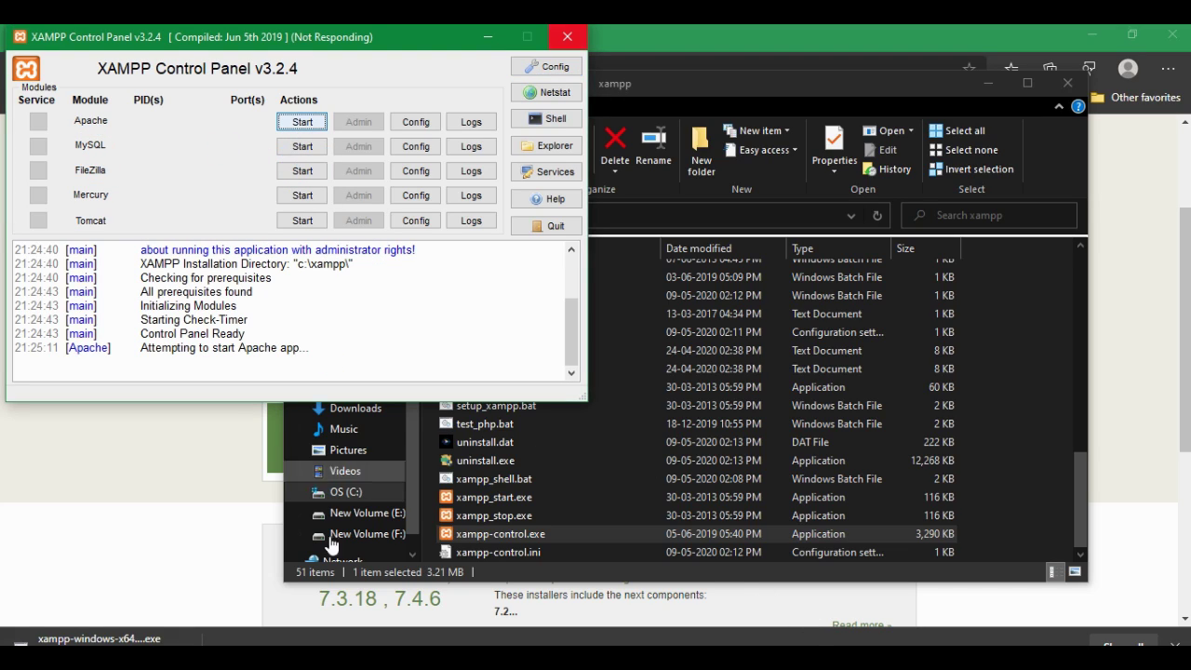
# Step: Annotate the running Apache row and its Stop action
pyautogui.click(182, 211)
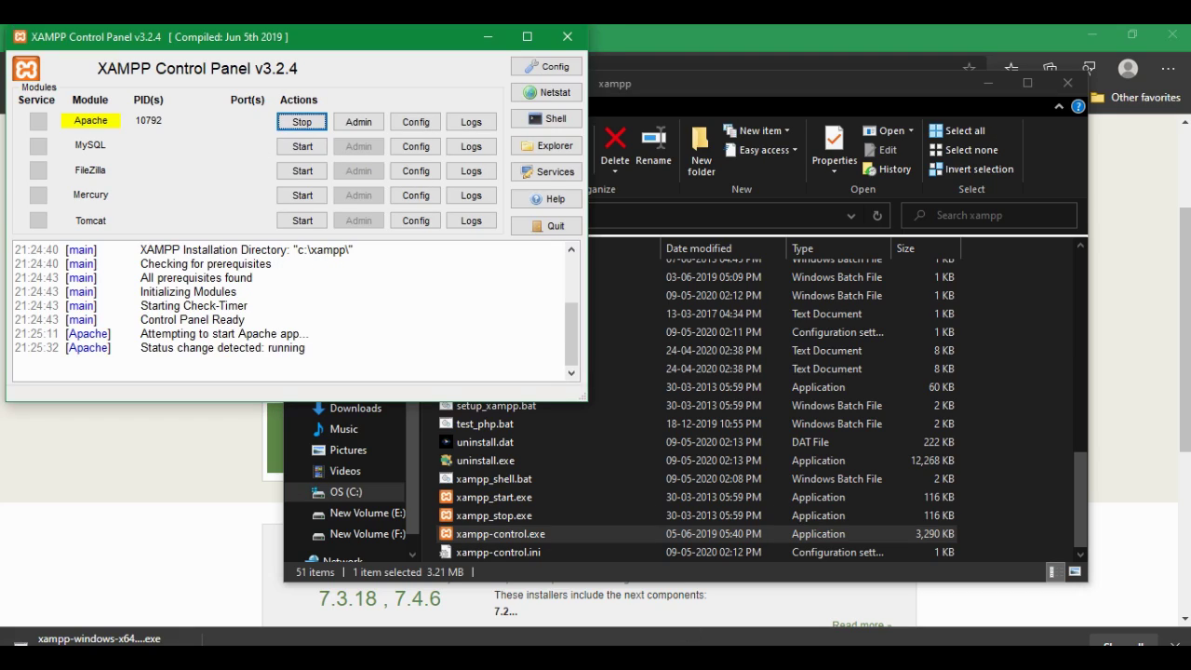
pyautogui.moveTo(300, 113)
pyautogui.mouseDown()
pyautogui.moveTo(319, 133)
pyautogui.moveTo(321, 118)
pyautogui.mouseUp()
pyautogui.moveTo(110, 105); pyautogui.dragTo(123, 114)
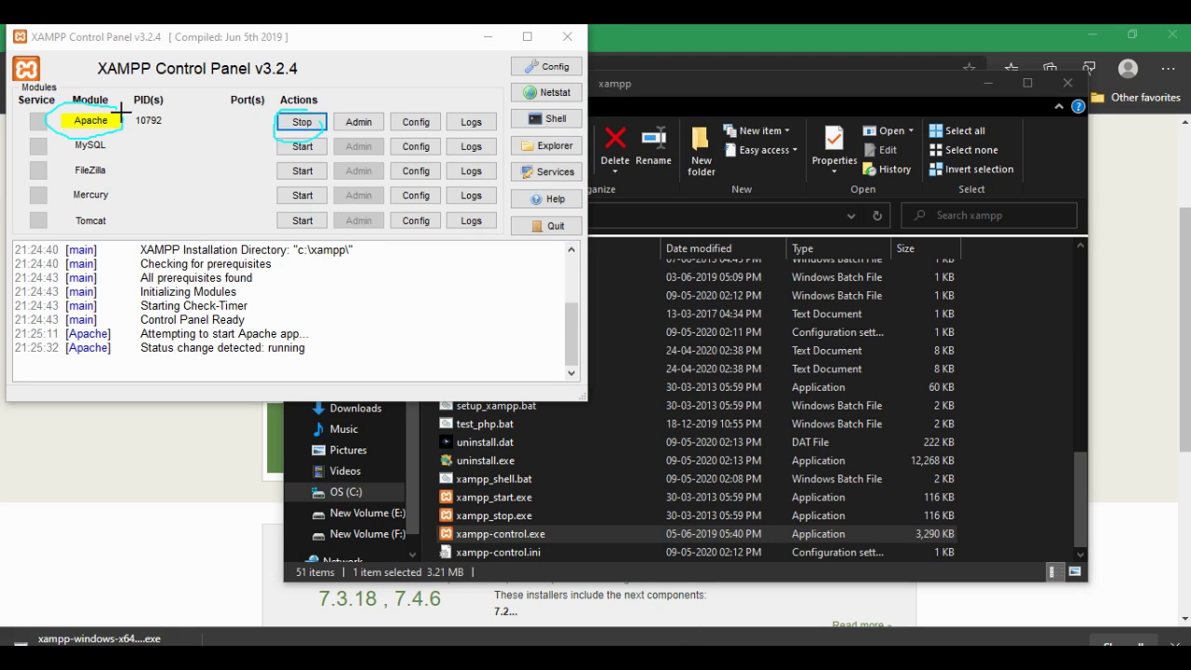
pyautogui.moveTo(269, 140); pyautogui.dragTo(333, 157)
pyautogui.press('Escape')
# Step: Switch back to File Explorer and open the htdocs folder in C:\xampp
pyautogui.click(614, 250)
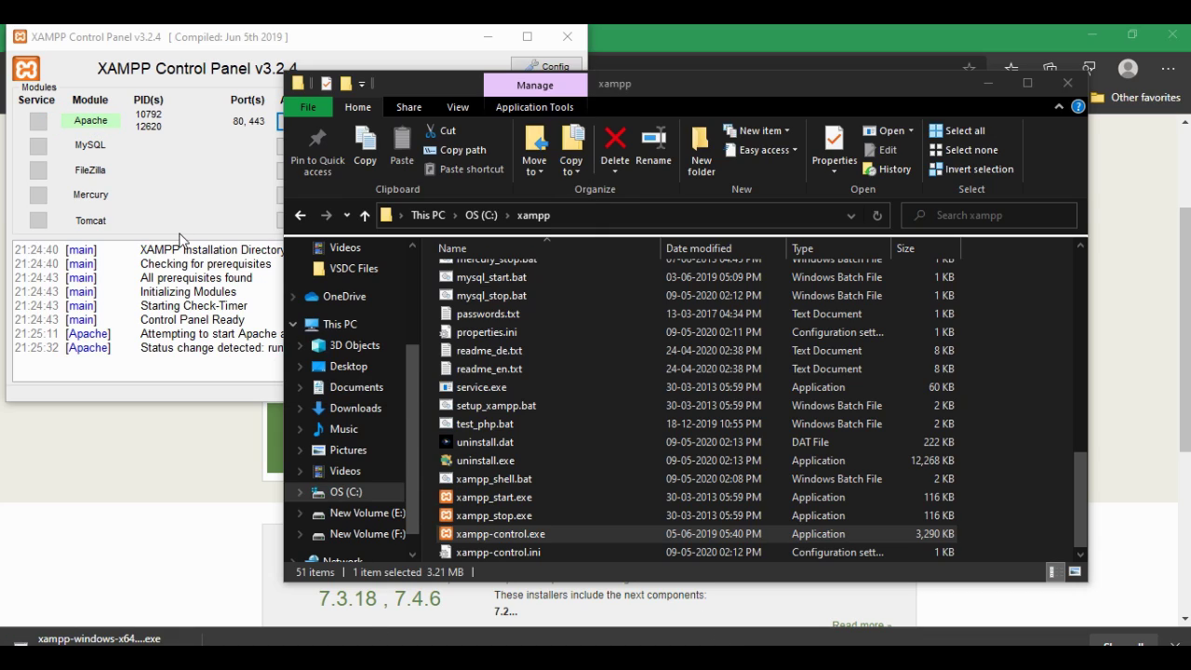
pyautogui.scroll(10, 517, 456)
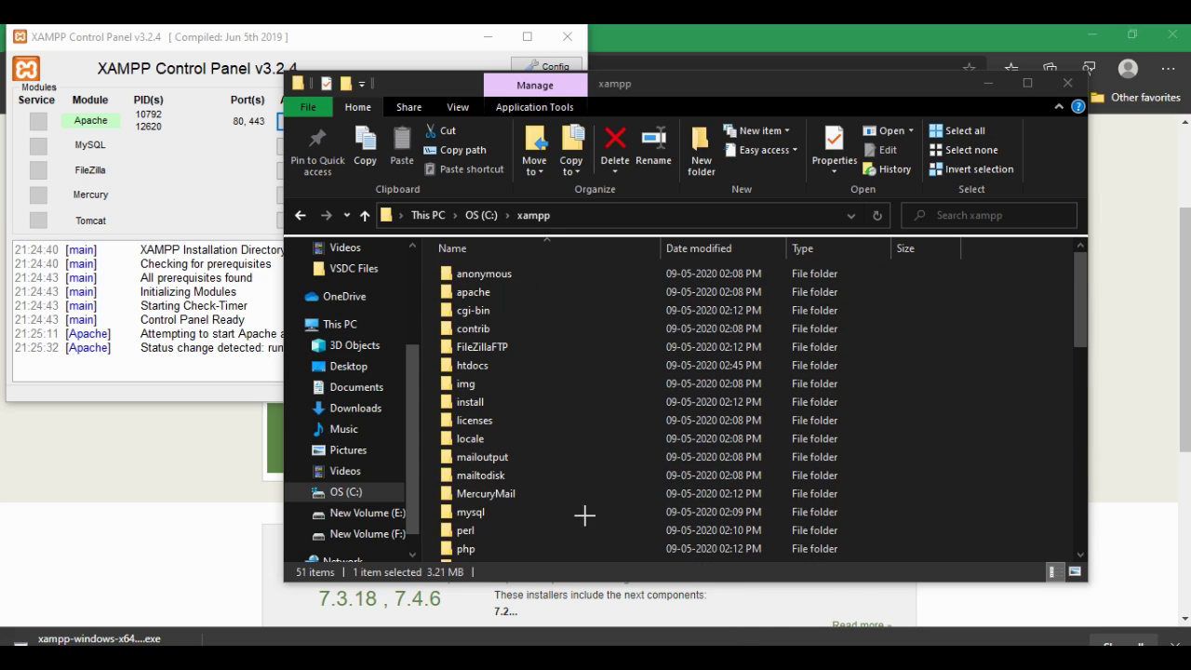
pyautogui.moveTo(464, 374)
pyautogui.mouseDown()
pyautogui.moveTo(472, 355)
pyautogui.moveTo(537, 351)
pyautogui.mouseUp()
pyautogui.doubleClick(483, 368)
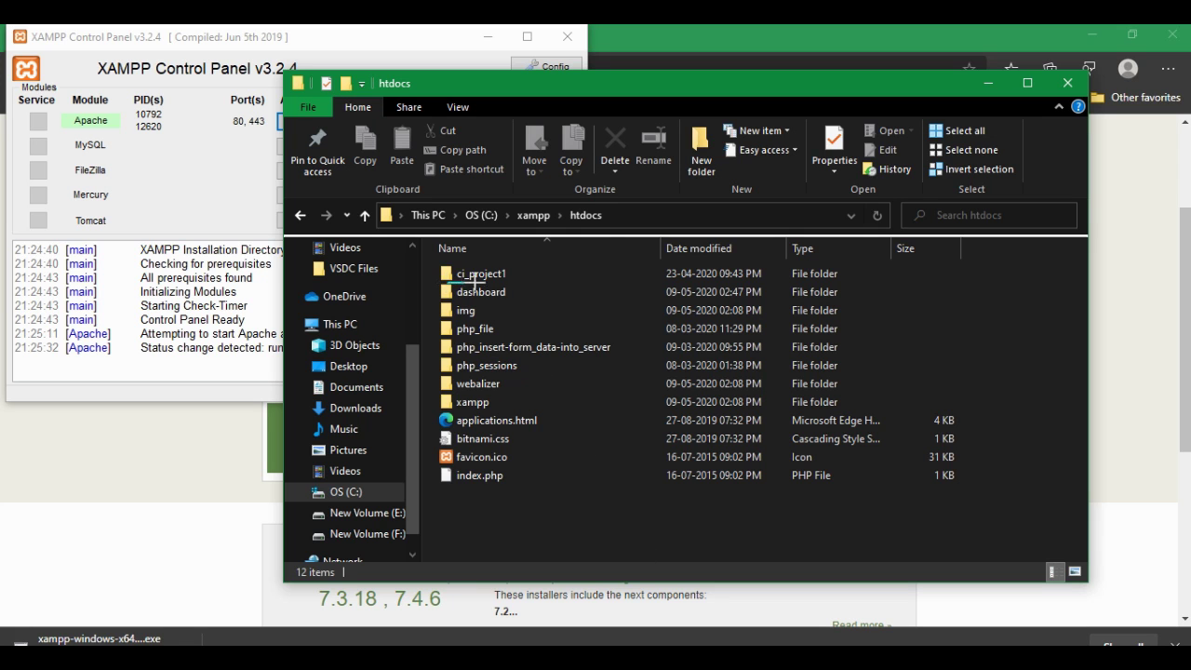
# Step: Annotate the ci_project1 folder with handwritten XAMPP and PHP notes
pyautogui.moveTo(475, 279)
pyautogui.mouseDown()
pyautogui.moveTo(503, 261)
pyautogui.moveTo(438, 273)
pyautogui.mouseUp()
pyautogui.moveTo(438, 356)
pyautogui.mouseDown()
pyautogui.moveTo(477, 415)
pyautogui.moveTo(480, 348)
pyautogui.moveTo(503, 313)
pyautogui.moveTo(549, 352)
pyautogui.moveTo(547, 296)
pyautogui.moveTo(615, 261)
pyautogui.mouseUp()
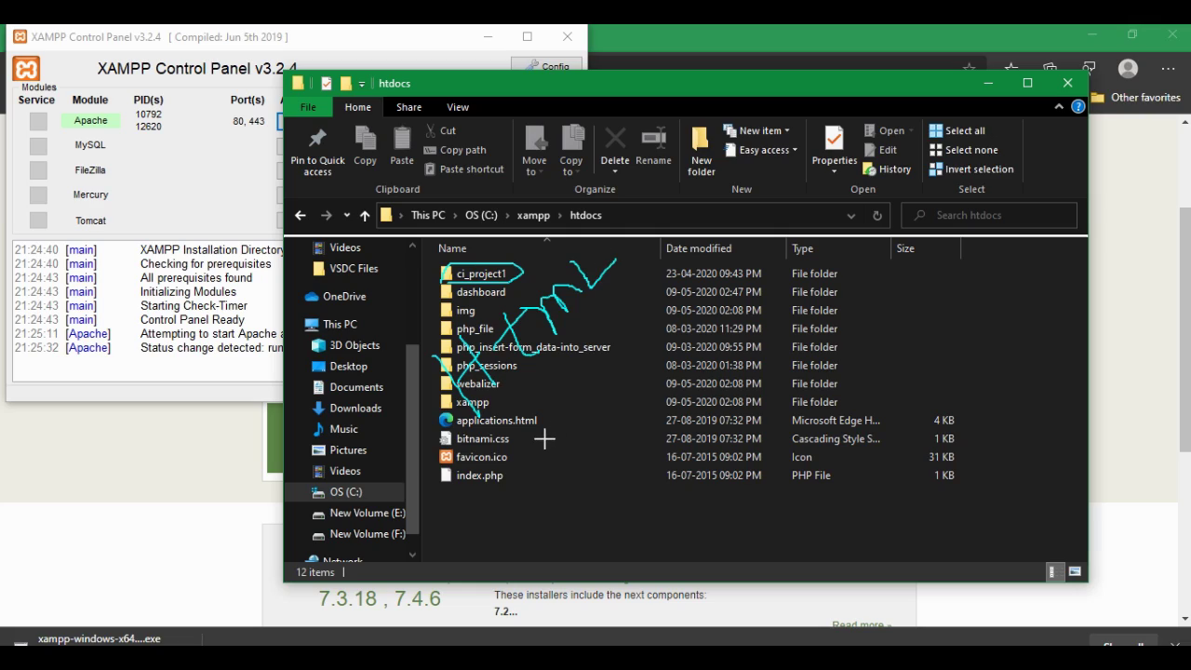
pyautogui.moveTo(543, 400); pyautogui.dragTo(557, 420)
pyautogui.moveTo(571, 363); pyautogui.dragTo(582, 367)
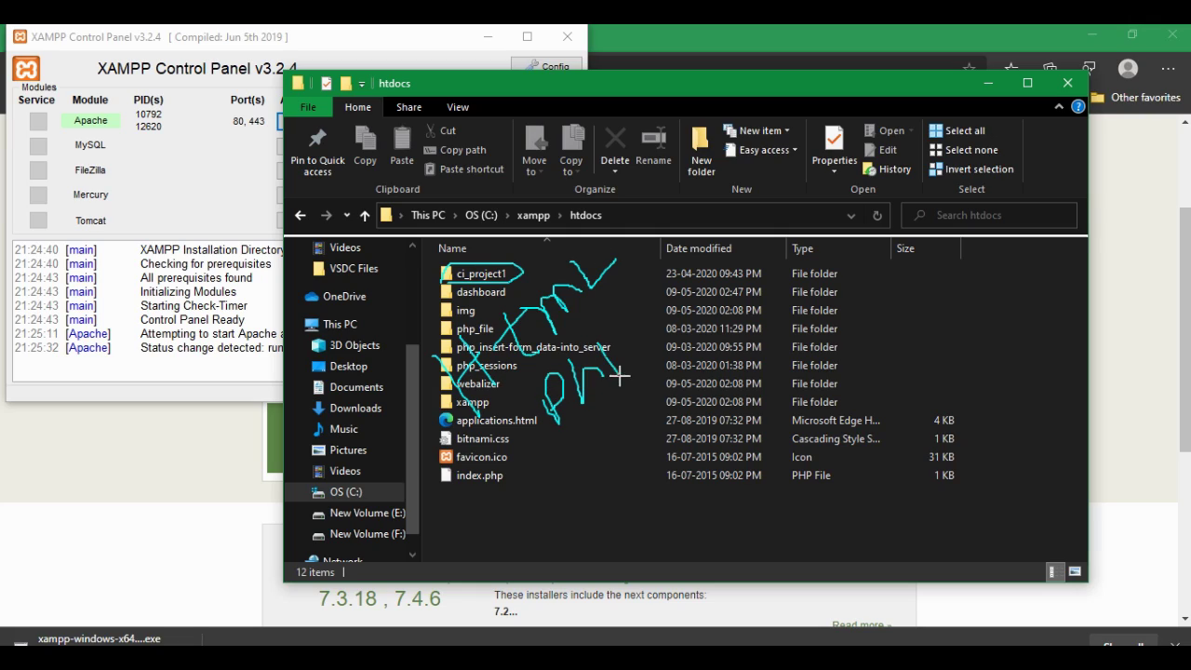
pyautogui.moveTo(570, 435); pyautogui.dragTo(639, 375)
pyautogui.moveTo(492, 446); pyautogui.dragTo(601, 316)
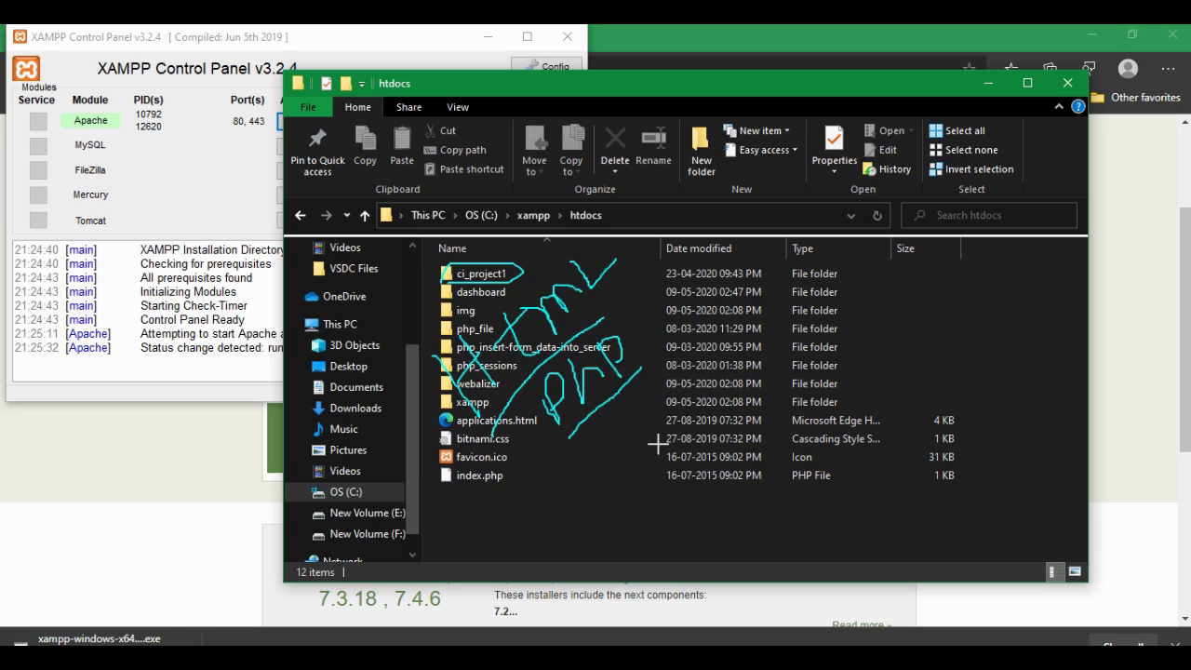
pyautogui.press('Escape')
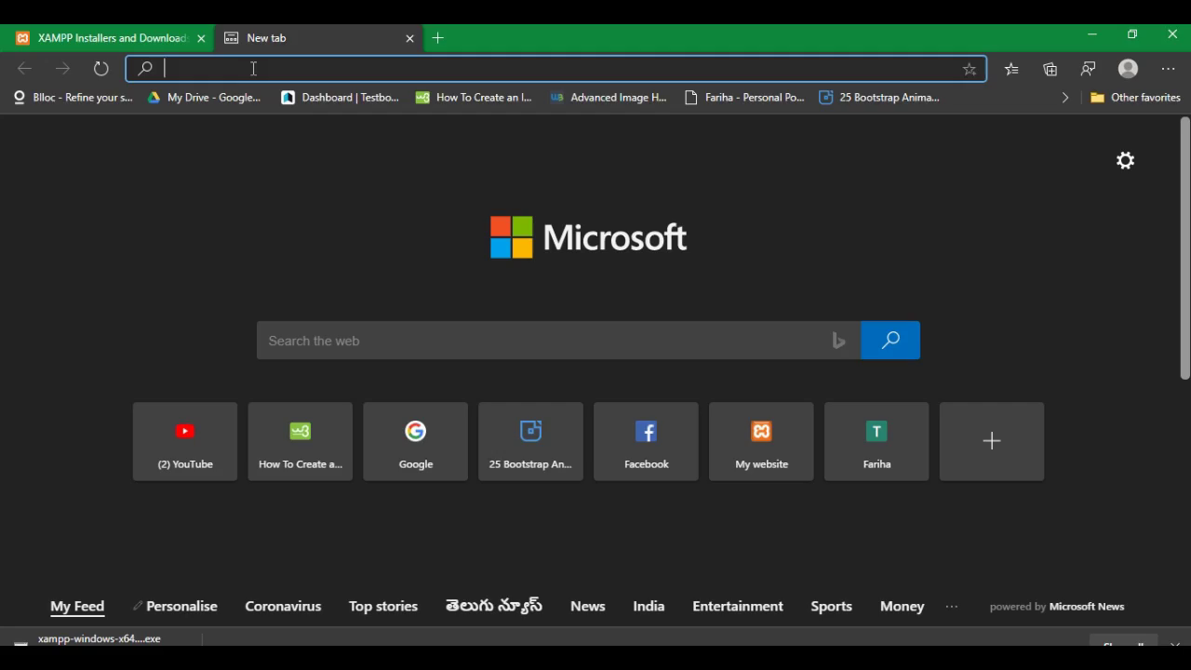
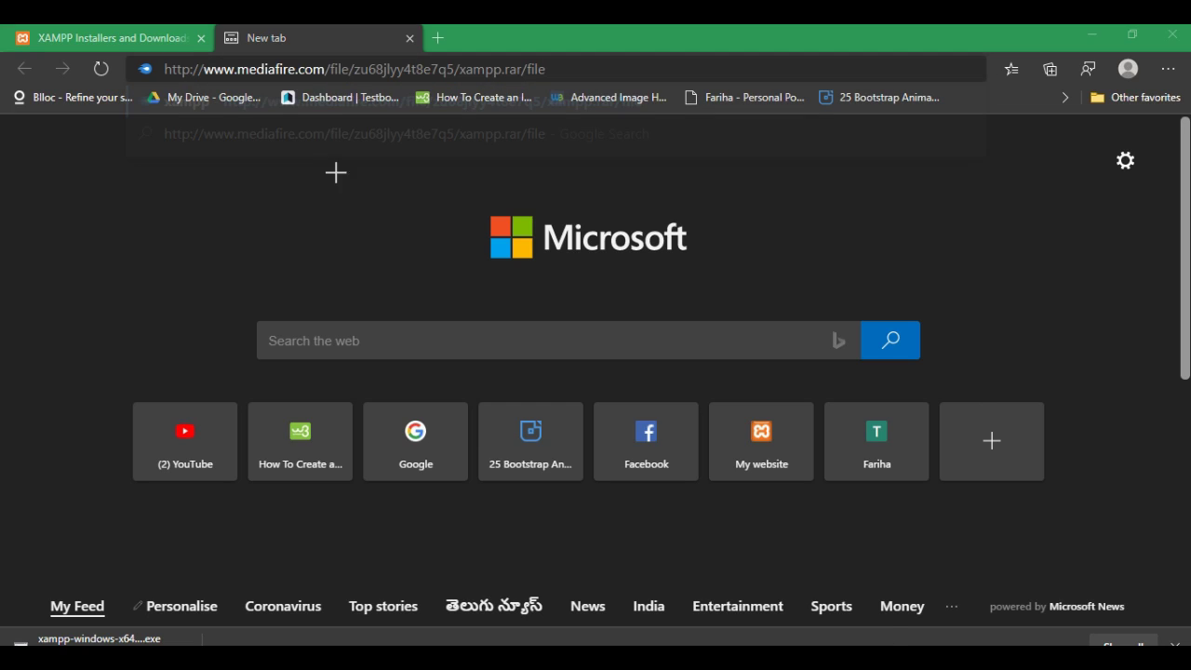
# Step: Load the MediaFire download page for xampp.rar
pyautogui.moveTo(144, 62)
pyautogui.mouseDown()
pyautogui.moveTo(290, 87)
pyautogui.moveTo(533, 82)
pyautogui.moveTo(320, 44)
pyautogui.moveTo(144, 66)
pyautogui.mouseUp()
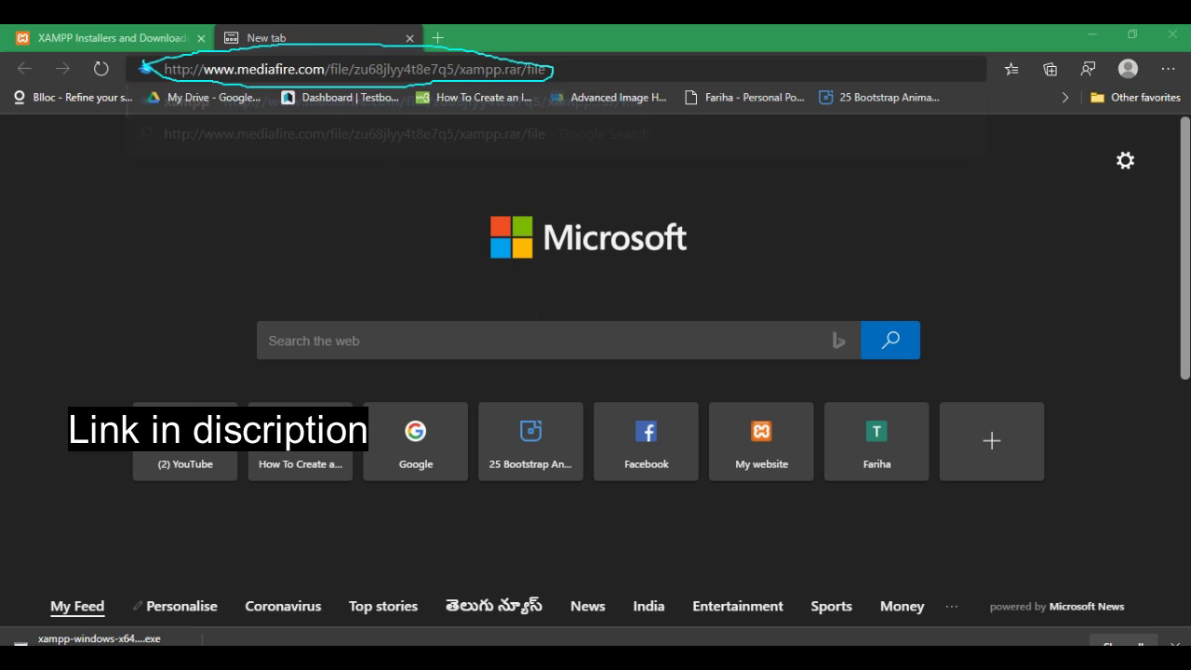
pyautogui.click(565, 70)
pyautogui.press('Return')
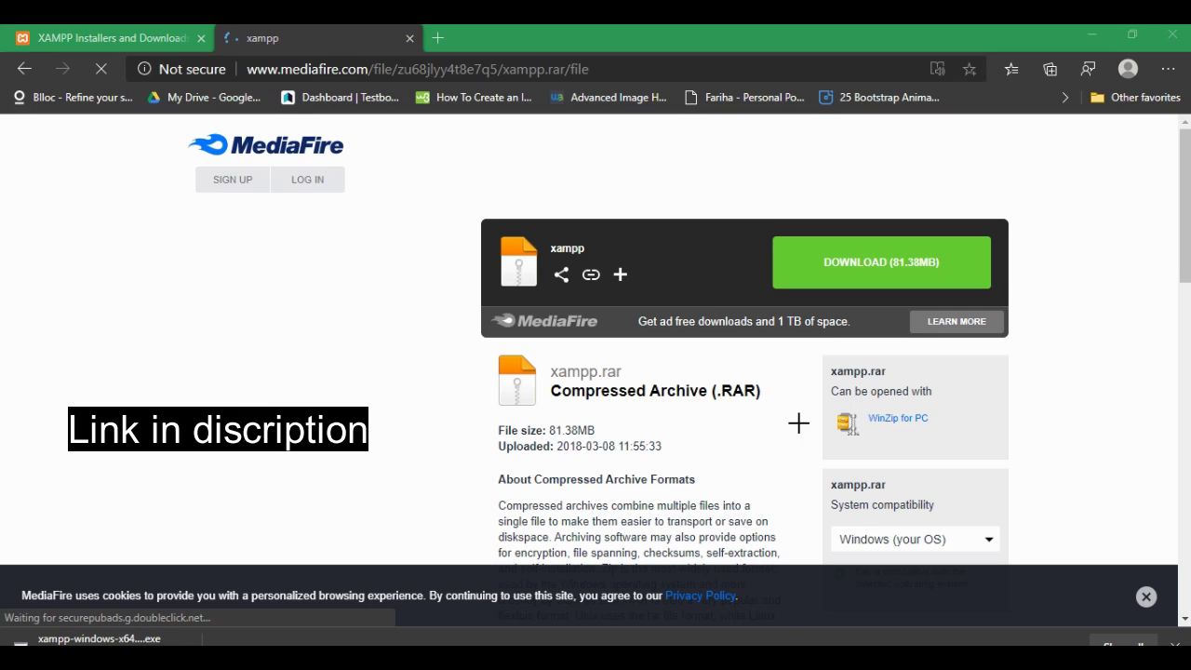
pyautogui.moveTo(685, 290)
pyautogui.mouseDown()
pyautogui.moveTo(779, 257)
pyautogui.moveTo(787, 267)
pyautogui.mouseUp()
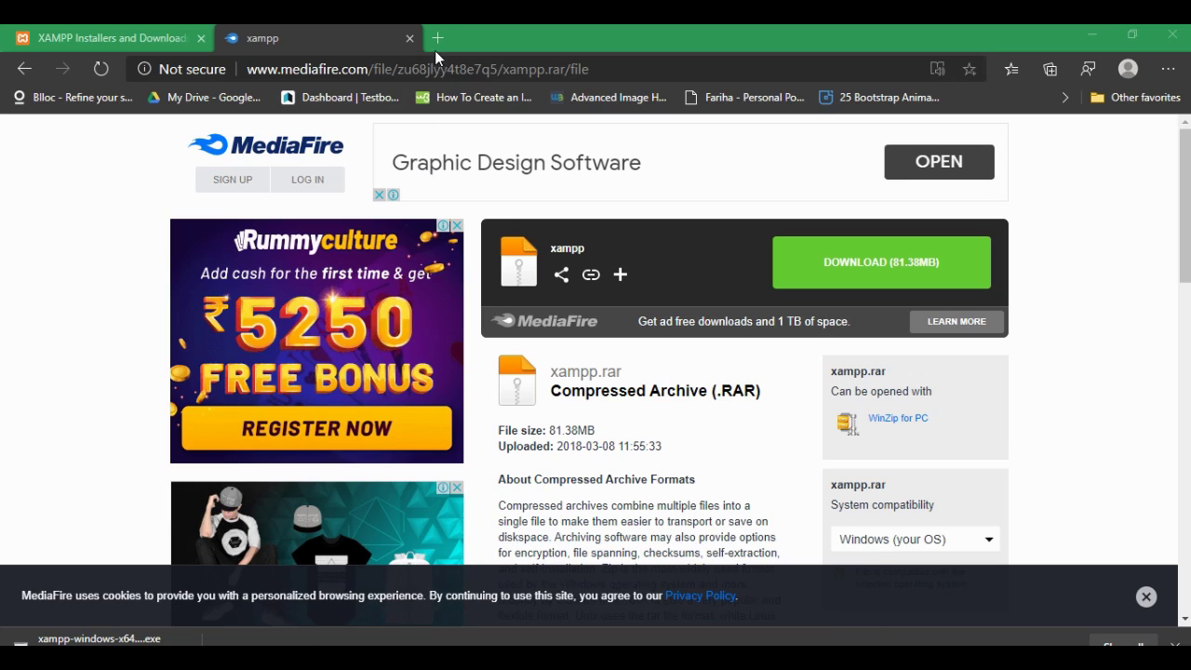
# Step: Search Google for 'codeigniter download' in a new tab
pyautogui.click(438, 40)
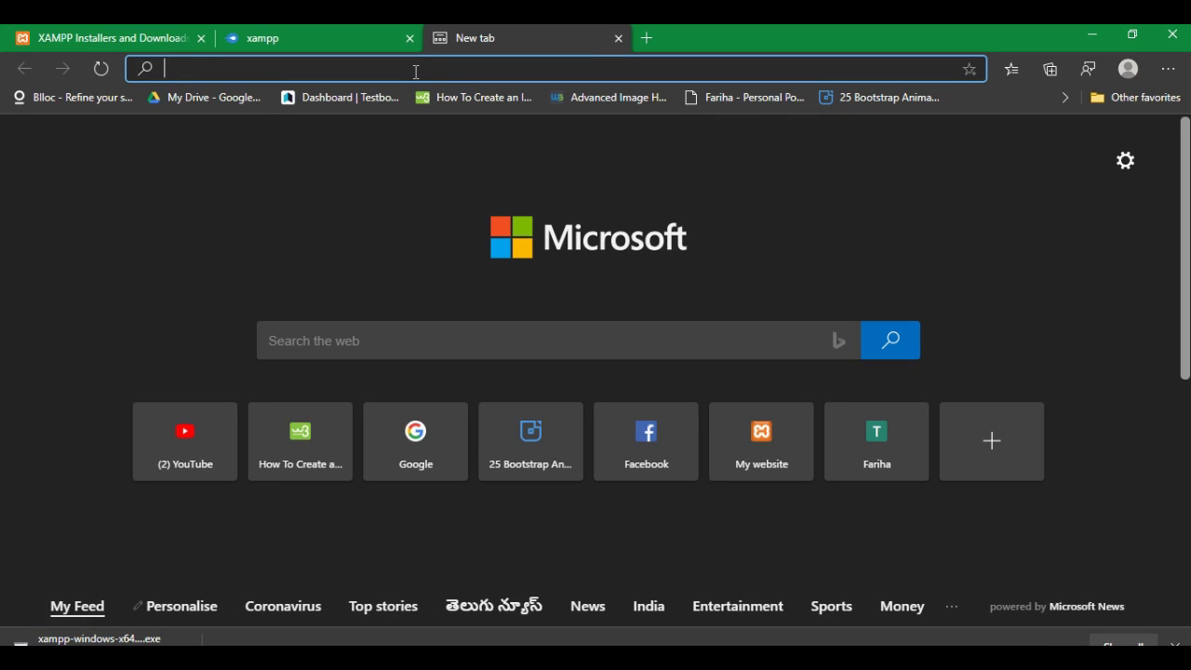
pyautogui.write('co')
pyautogui.press('Right')
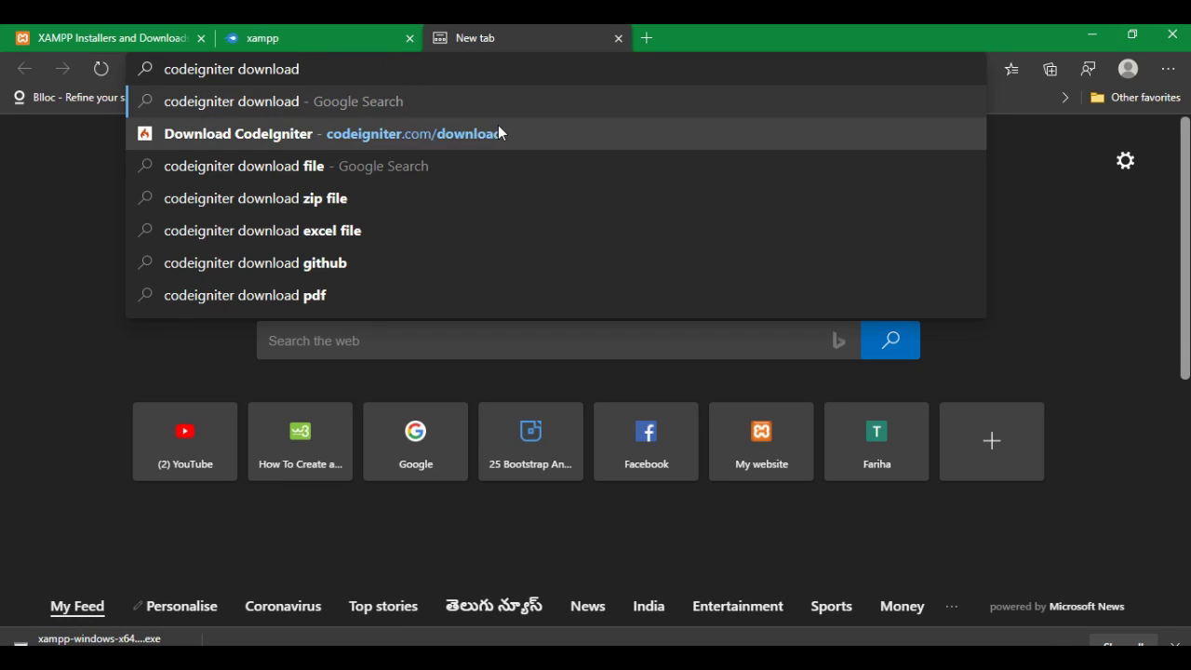
pyautogui.press('Return')
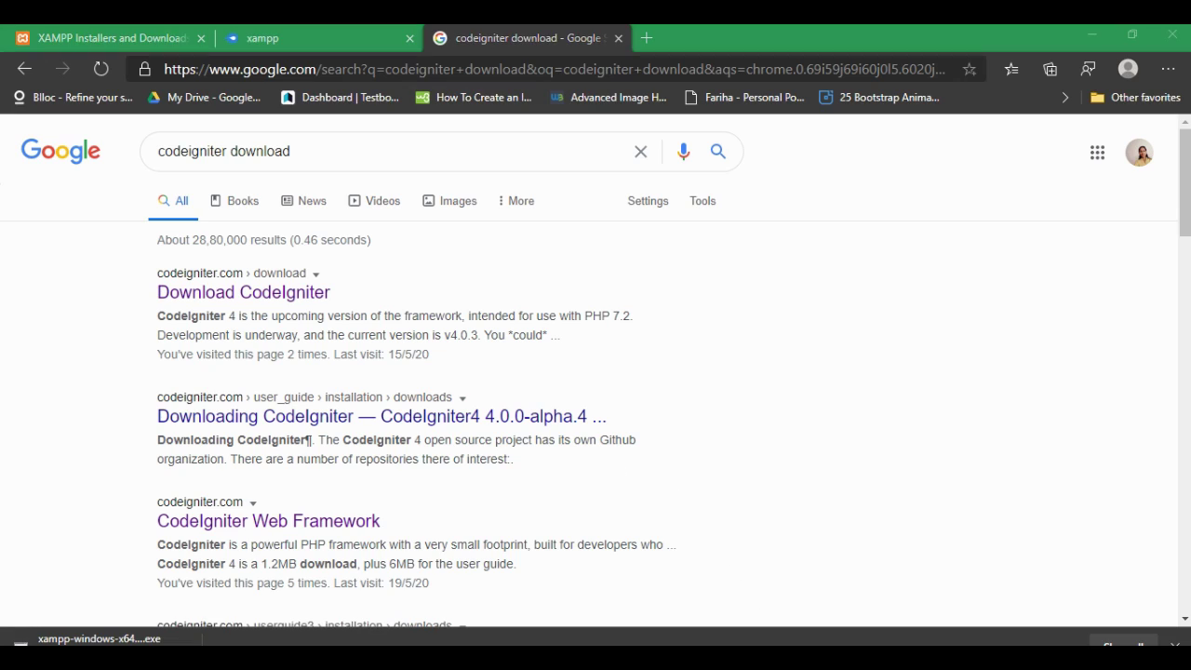
# Step: Open the Download CodeIgniter page from the search results
pyautogui.moveTo(258, 298)
pyautogui.mouseDown()
pyautogui.moveTo(276, 306)
pyautogui.moveTo(188, 310)
pyautogui.moveTo(358, 307)
pyautogui.mouseUp()
pyautogui.press('Escape')
pyautogui.click(311, 306)
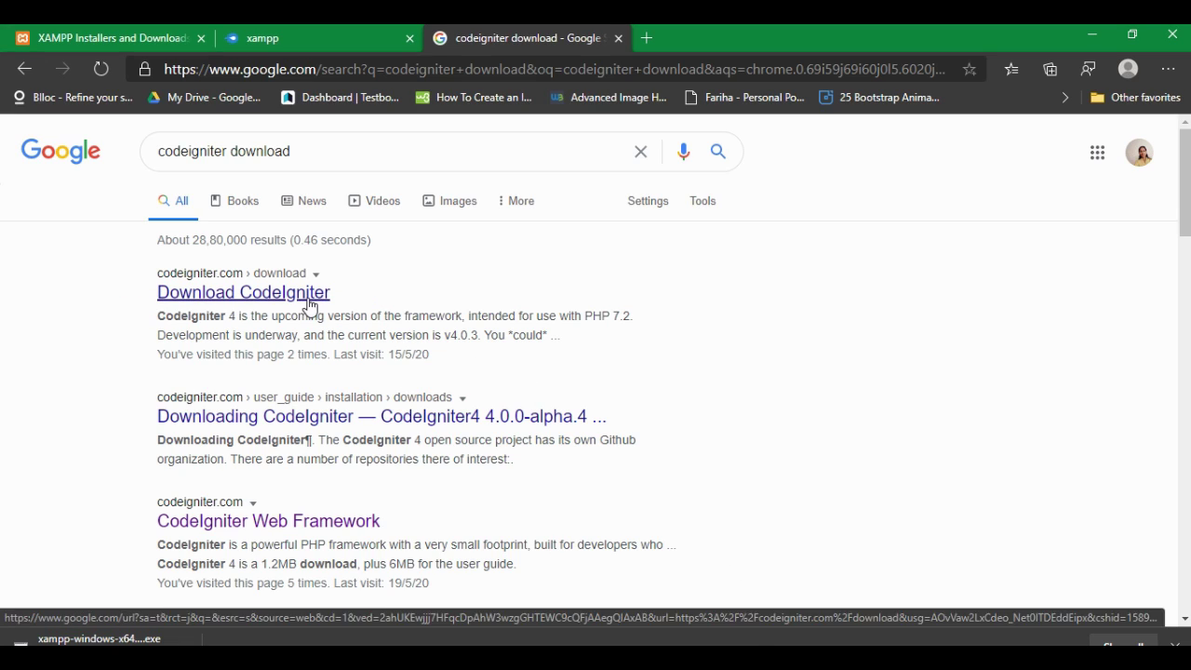
pyautogui.scroll(-3, 316, 300)
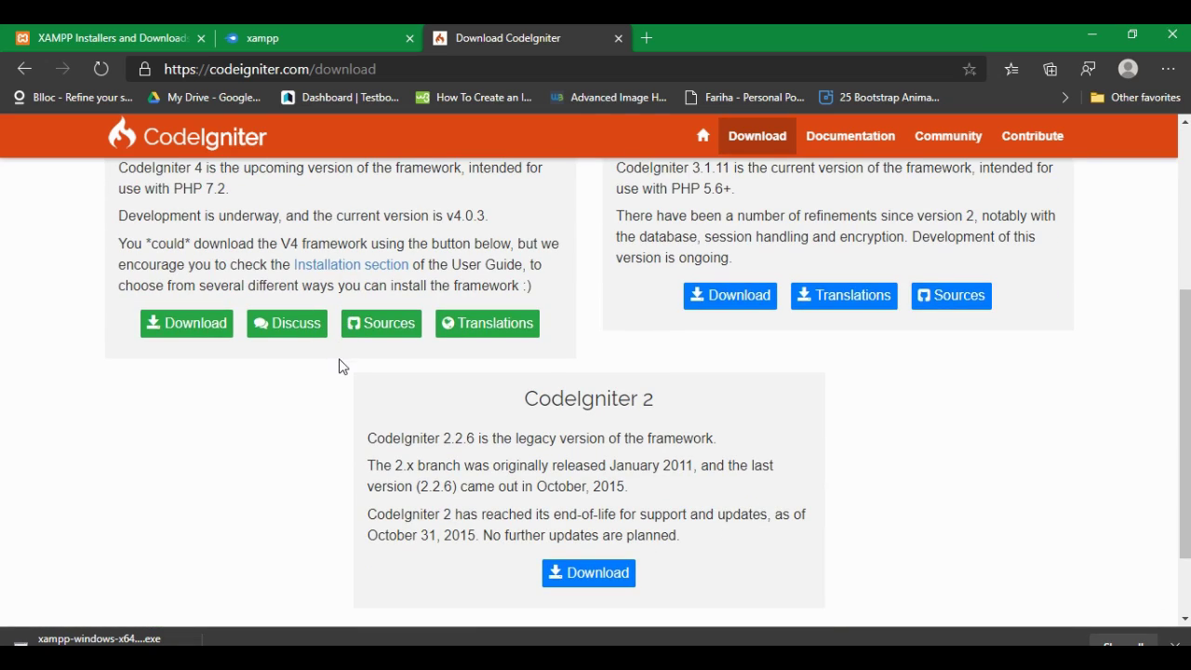
pyautogui.scroll(2, 342, 366)
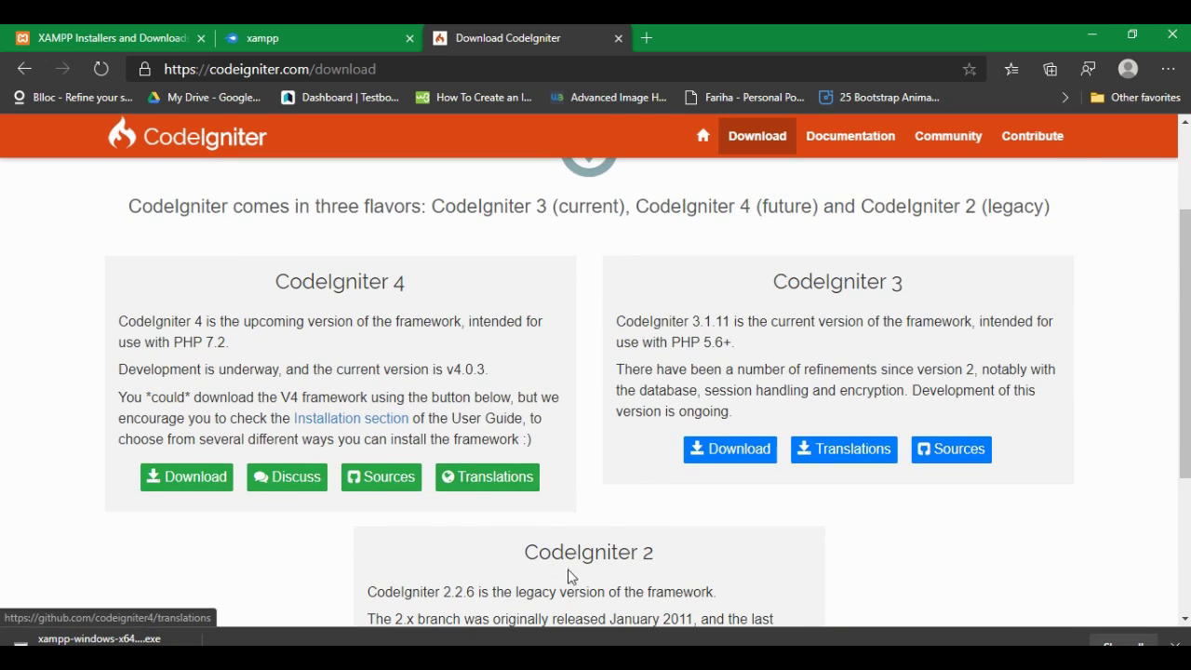
pyautogui.hotkey('ctrl', '2')
# Step: Download the CodeIgniter 4 package framework-4.0.3.zip
pyautogui.moveTo(797, 299)
pyautogui.mouseDown()
pyautogui.moveTo(856, 266)
pyautogui.moveTo(780, 291)
pyautogui.mouseUp()
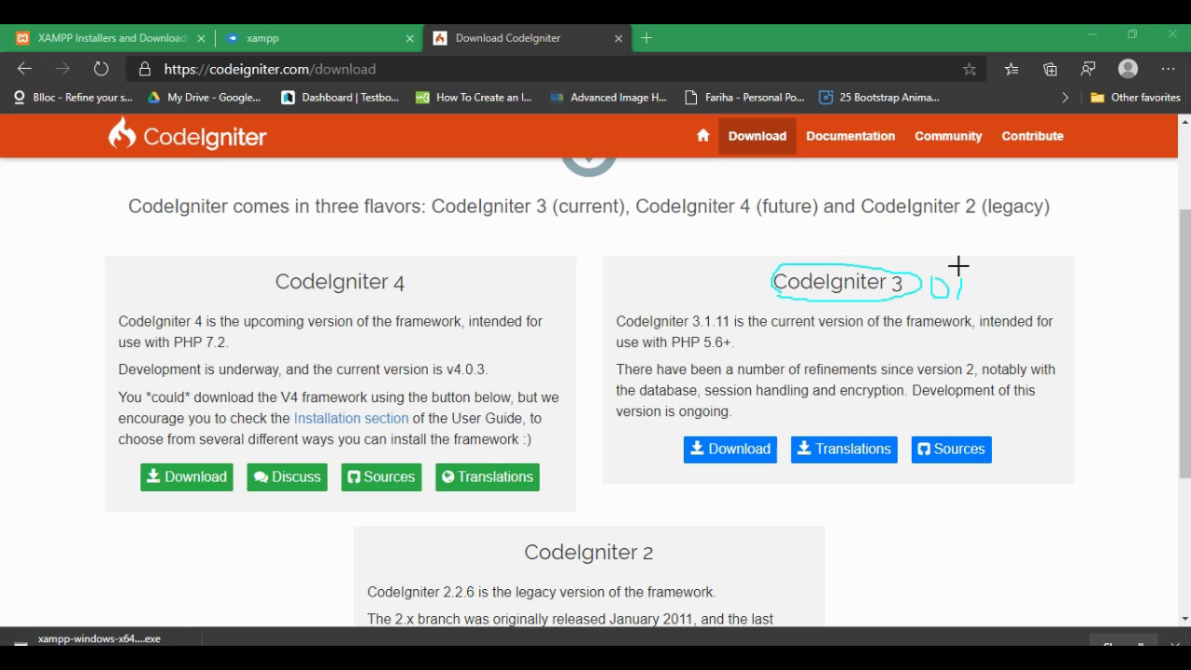
pyautogui.moveTo(977, 290); pyautogui.dragTo(983, 266)
pyautogui.moveTo(968, 320); pyautogui.dragTo(992, 279)
pyautogui.moveTo(358, 267)
pyautogui.mouseDown()
pyautogui.moveTo(264, 277)
pyautogui.moveTo(377, 294)
pyautogui.moveTo(396, 272)
pyautogui.mouseUp()
pyautogui.moveTo(323, 308); pyautogui.dragTo(338, 303)
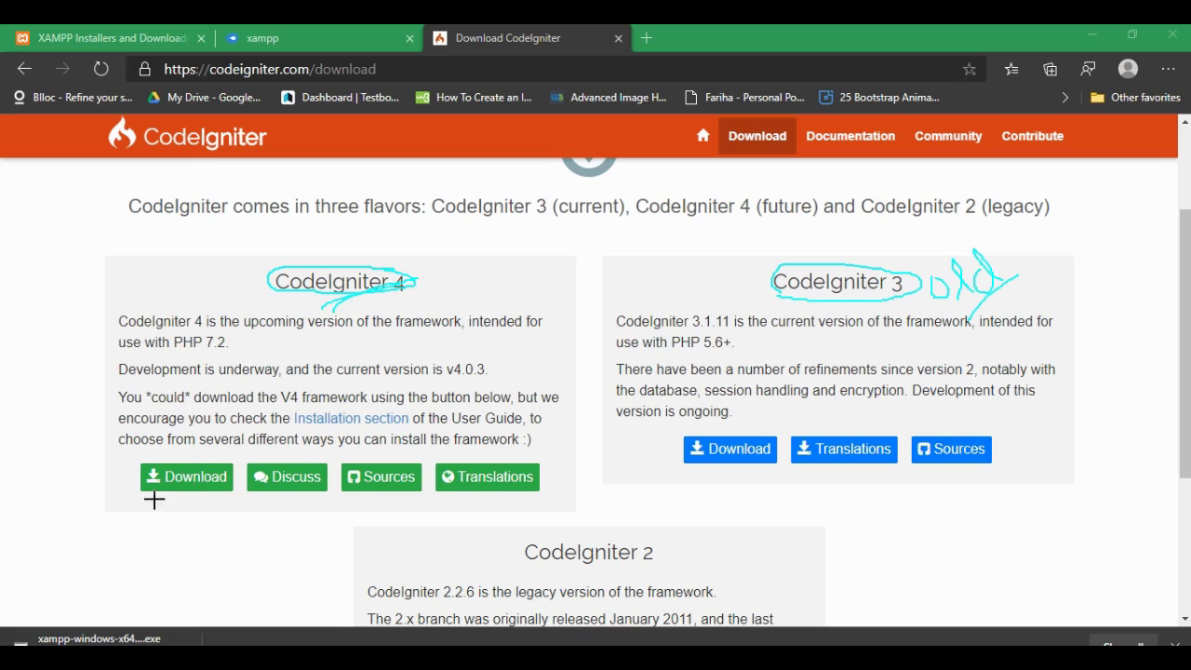
pyautogui.moveTo(139, 499); pyautogui.dragTo(186, 456)
pyautogui.moveTo(135, 485); pyautogui.dragTo(171, 462)
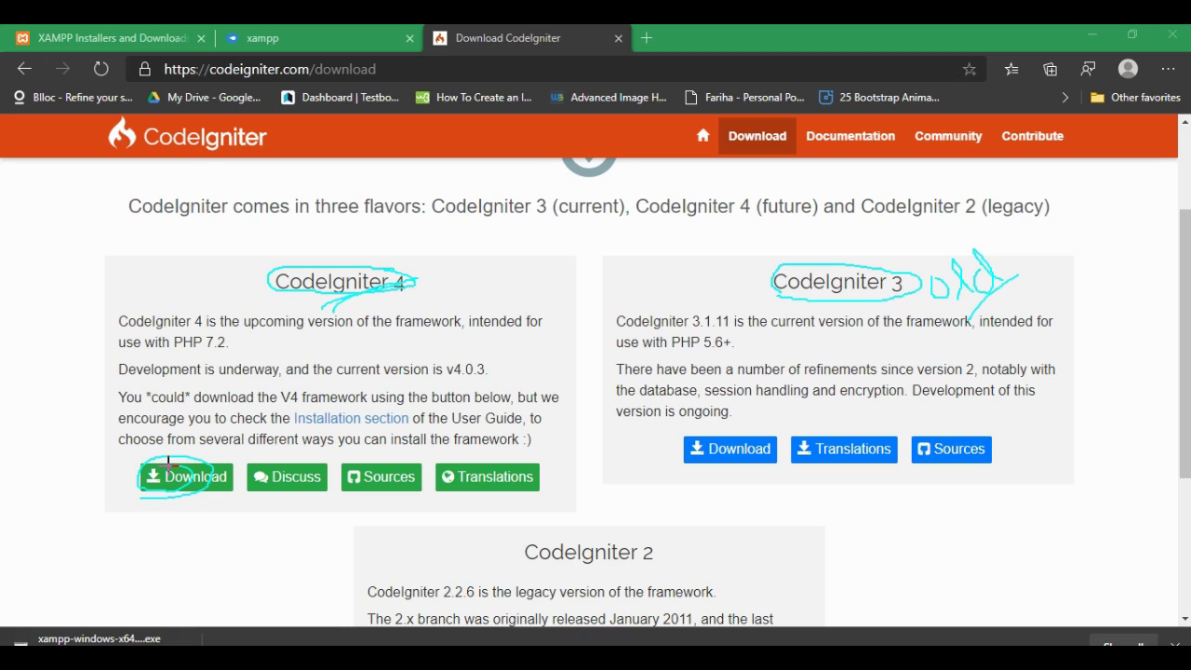
pyautogui.press('Escape')
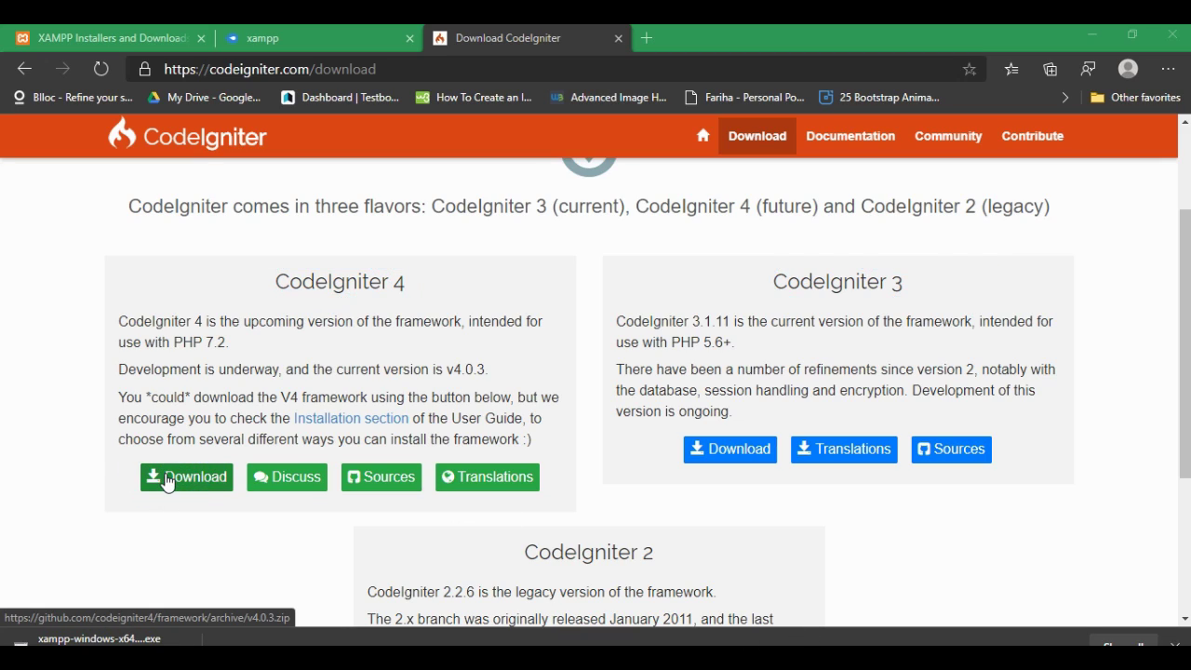
pyautogui.click(190, 478)
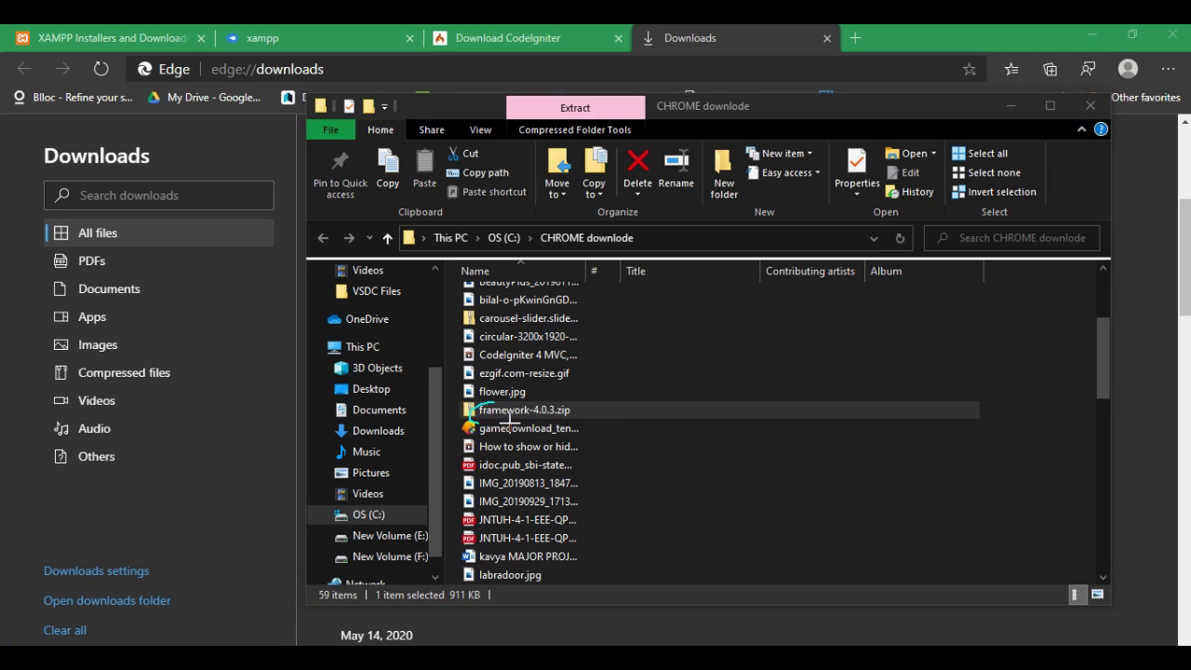
pyautogui.moveTo(510, 421); pyautogui.dragTo(510, 416)
pyautogui.press('Escape')
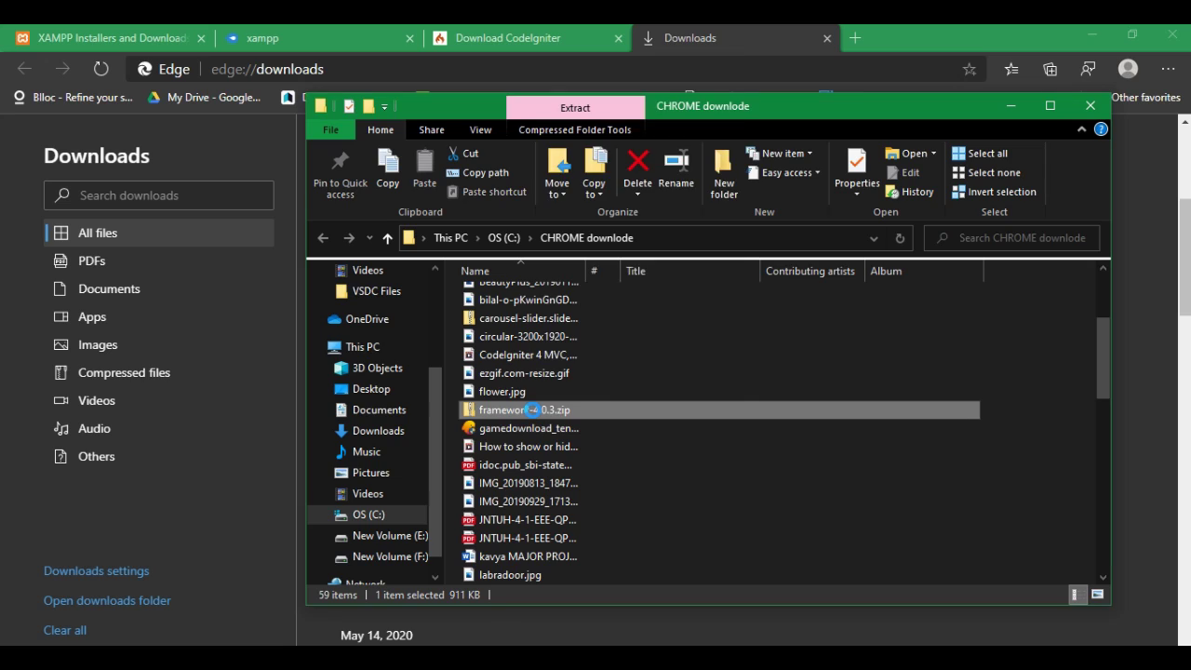
# Step: Start Extract All on framework-4.0.3.zip and browse for a destination
pyautogui.rightClick(534, 410)
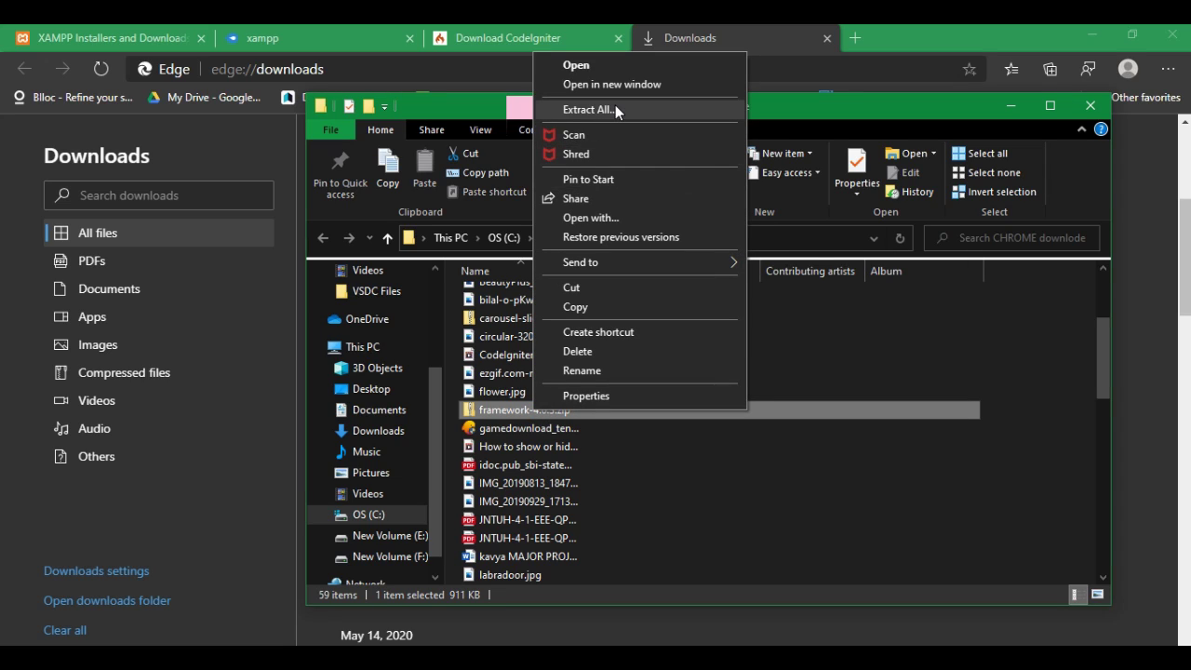
pyautogui.click(616, 107)
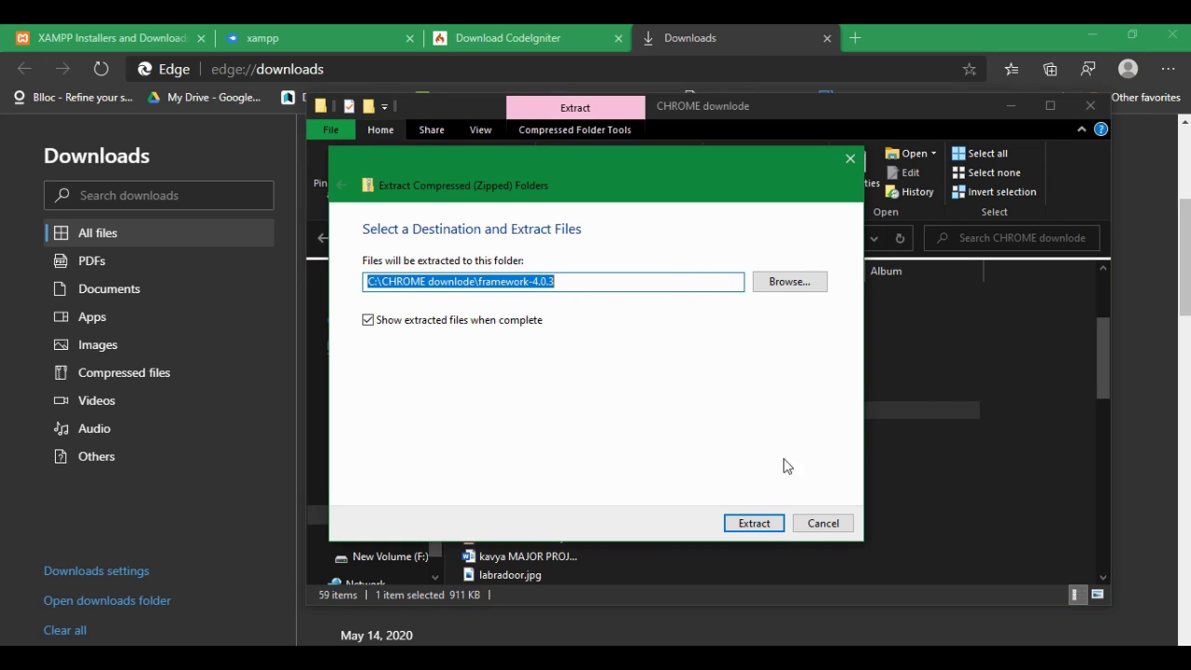
pyautogui.moveTo(502, 294); pyautogui.dragTo(425, 308)
pyautogui.moveTo(782, 296); pyautogui.dragTo(769, 272)
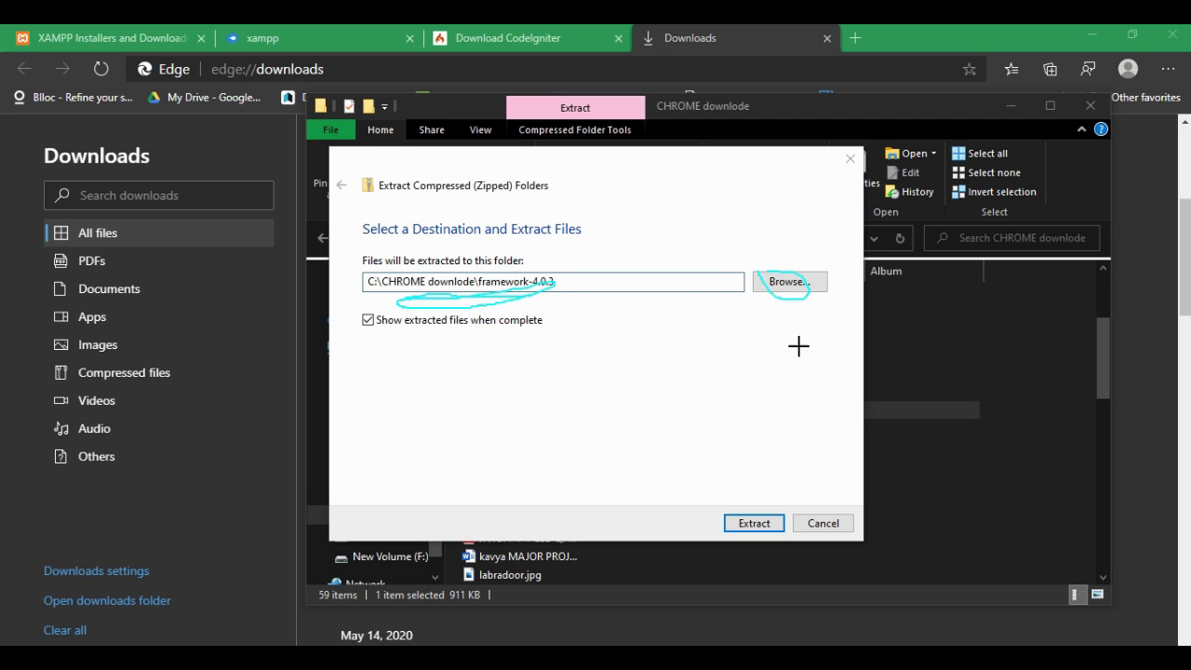
pyautogui.click(790, 282)
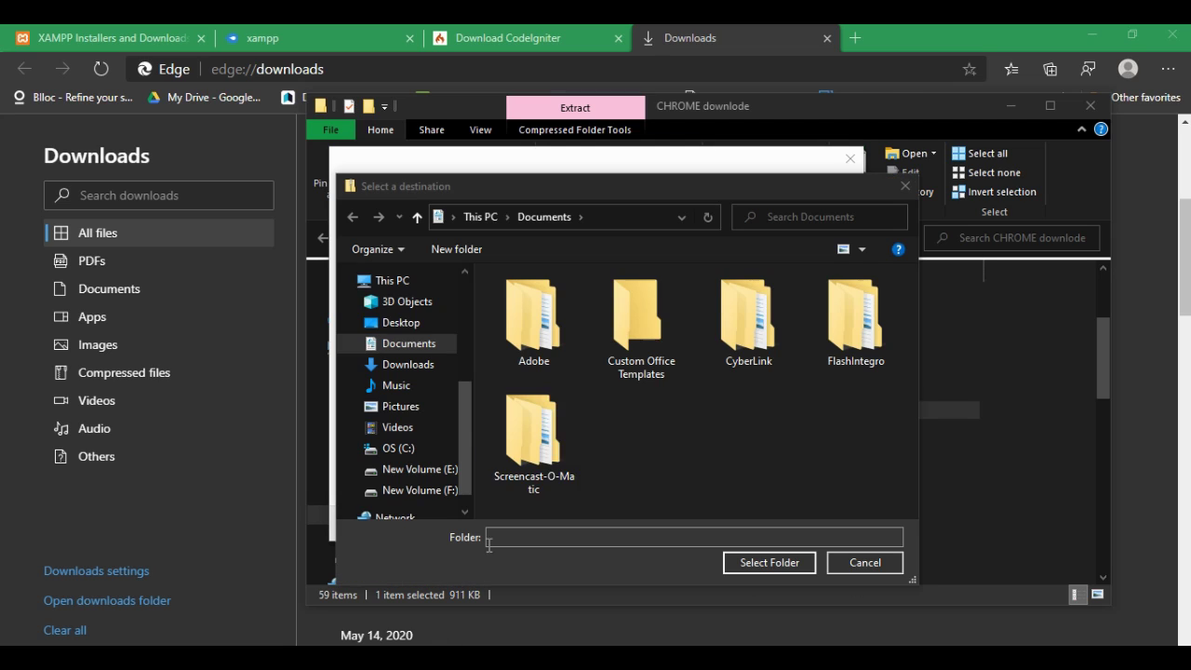
# Step: Set C:\xampp\htdocs as the extraction destination folder
pyautogui.click(391, 280)
pyautogui.doubleClick(587, 355)
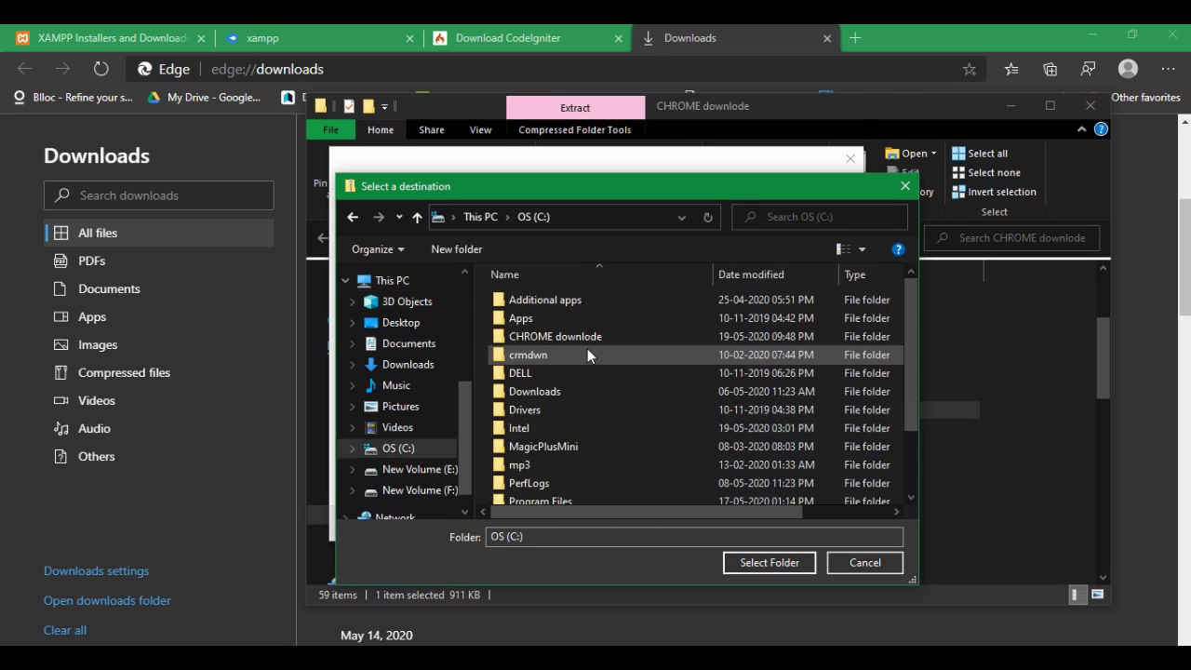
pyautogui.scroll(-2, 578, 441)
pyautogui.doubleClick(547, 491)
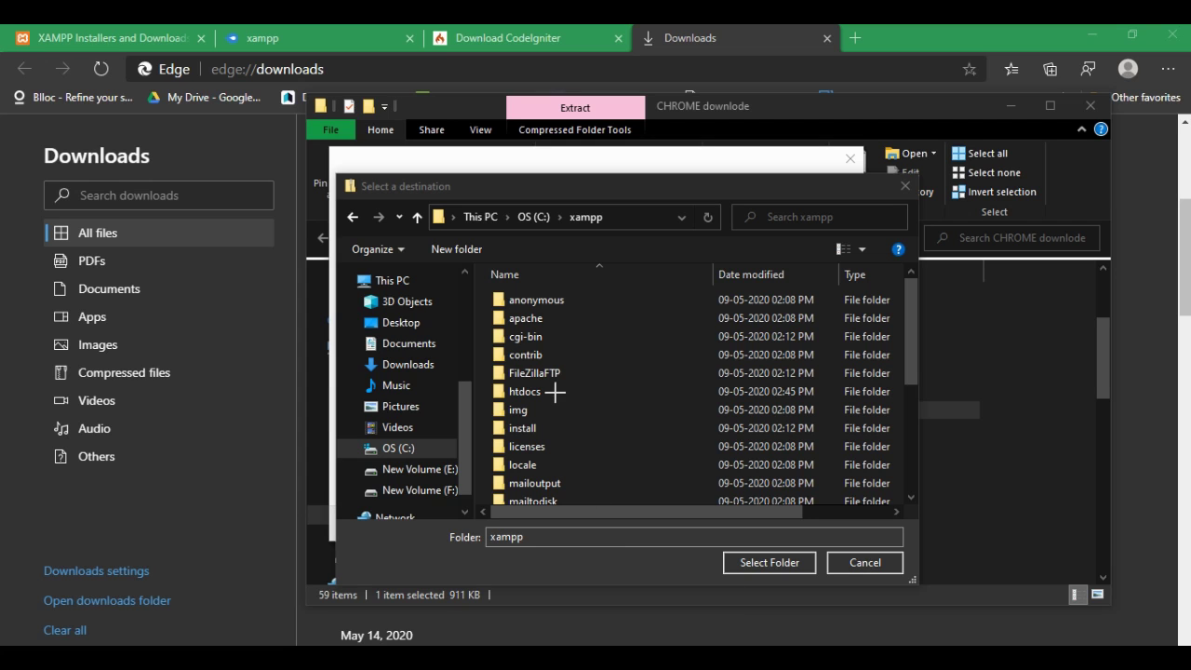
pyautogui.moveTo(553, 394); pyautogui.dragTo(634, 341)
pyautogui.moveTo(557, 392)
pyautogui.mouseDown()
pyautogui.moveTo(518, 400)
pyautogui.moveTo(510, 387)
pyautogui.mouseUp()
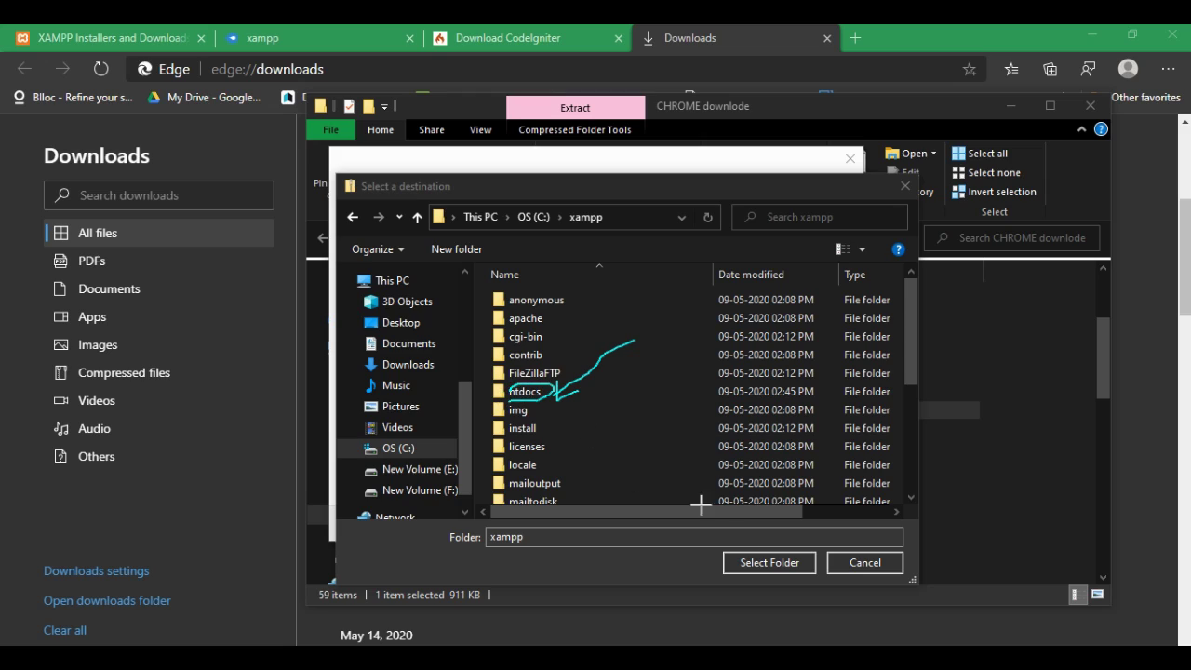
pyautogui.click(523, 395)
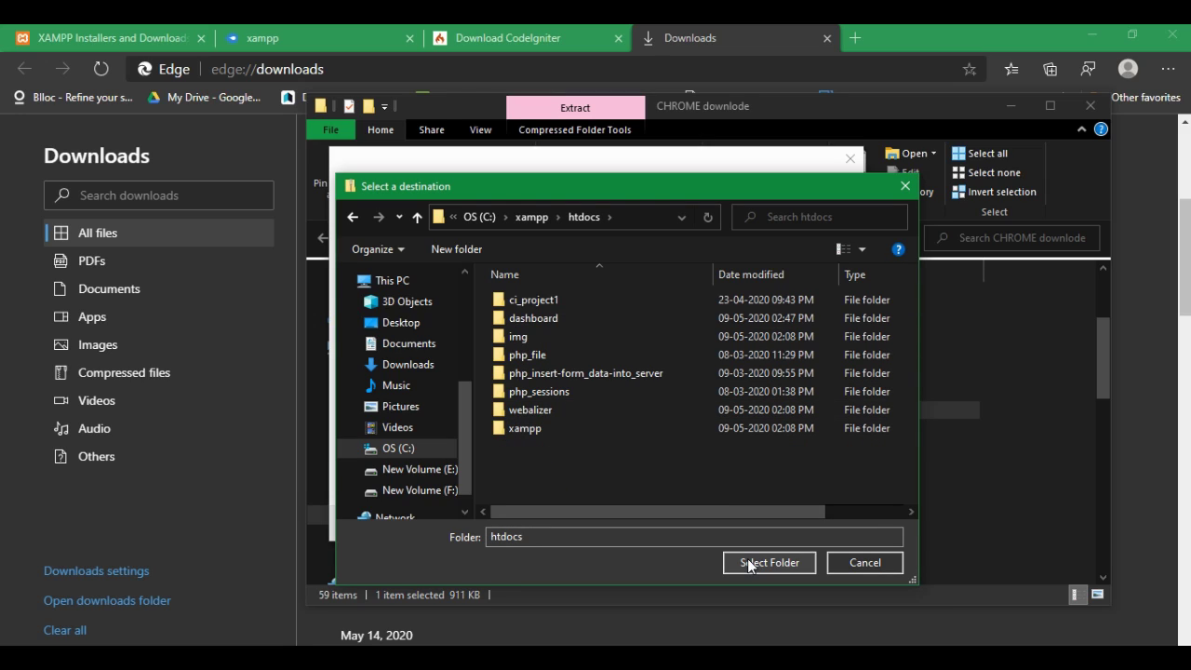
pyautogui.click(755, 562)
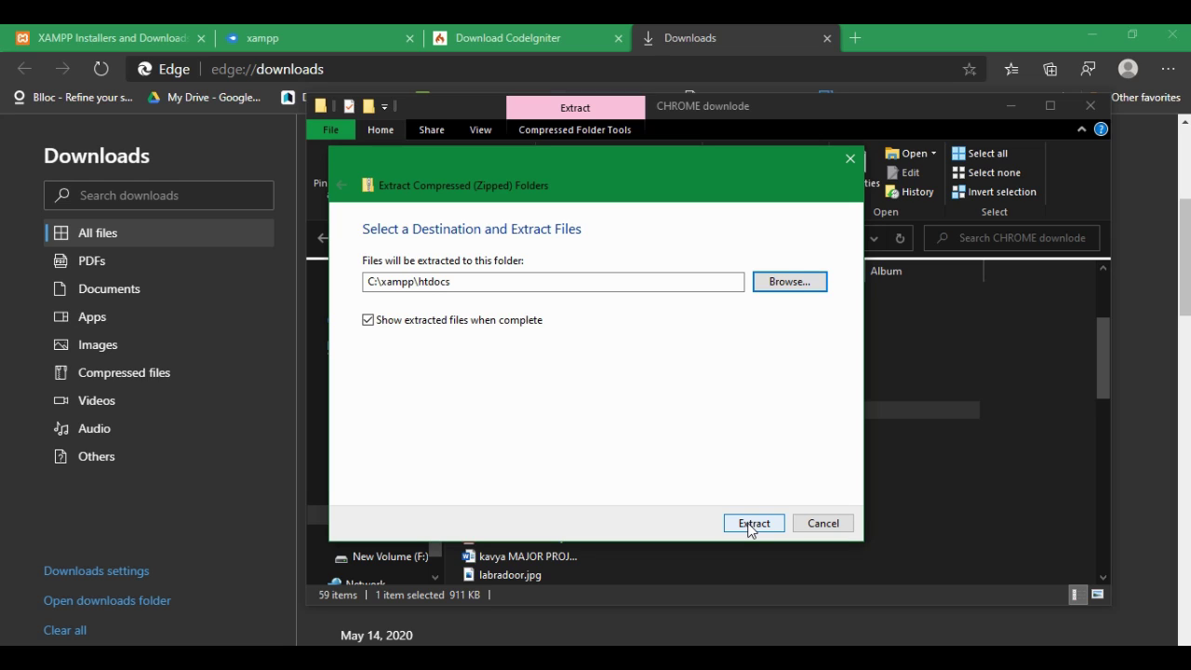
# Step: Extract the framework into htdocs and open the ci_project1 folder
pyautogui.click(752, 524)
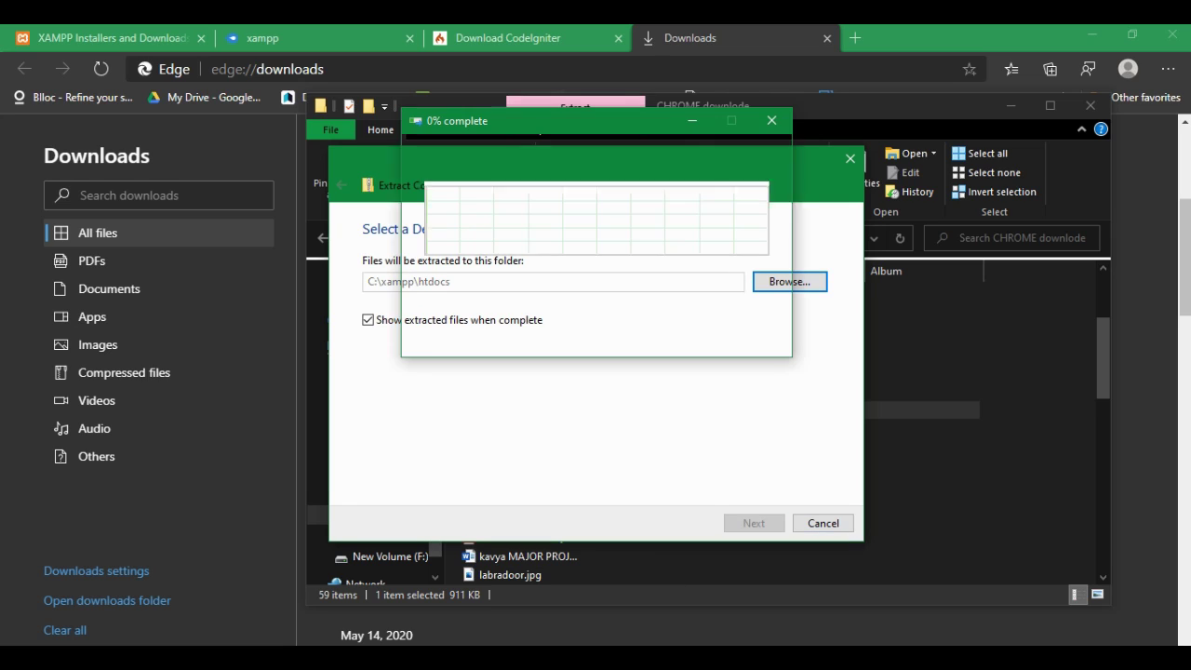
pyautogui.moveTo(488, 324)
pyautogui.mouseDown()
pyautogui.moveTo(505, 307)
pyautogui.moveTo(559, 314)
pyautogui.moveTo(553, 381)
pyautogui.moveTo(549, 354)
pyautogui.moveTo(600, 361)
pyautogui.moveTo(616, 331)
pyautogui.moveTo(629, 343)
pyautogui.moveTo(670, 310)
pyautogui.mouseUp()
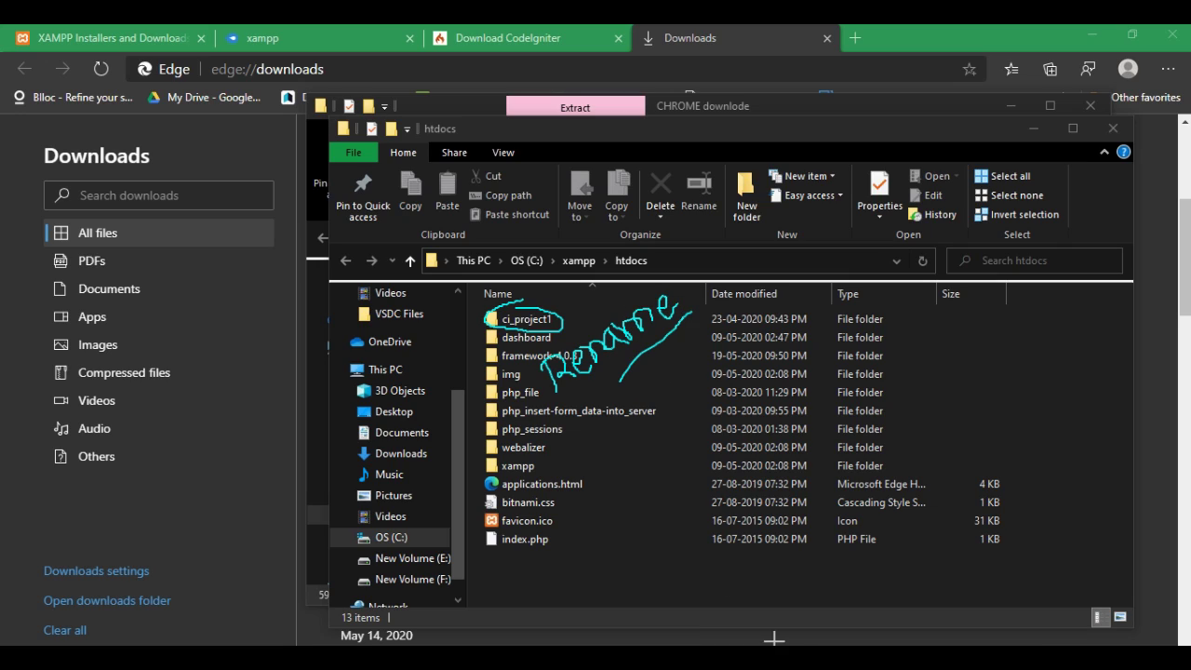
pyautogui.press('Escape')
pyautogui.click(551, 320)
pyautogui.doubleClick(551, 320)
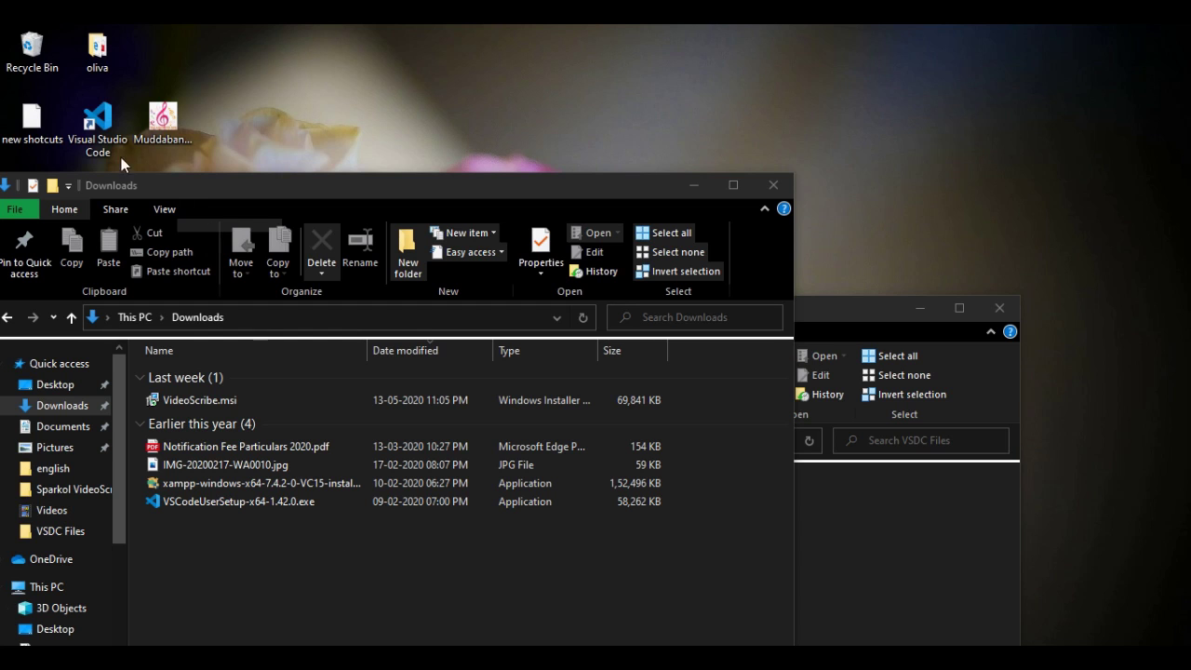
# Step: Open the ci_project1 folder in Visual Studio Code
pyautogui.doubleClick(109, 137)
pyautogui.hotkey('ctrl', 'k')
pyautogui.hotkey('ctrl', 'o')
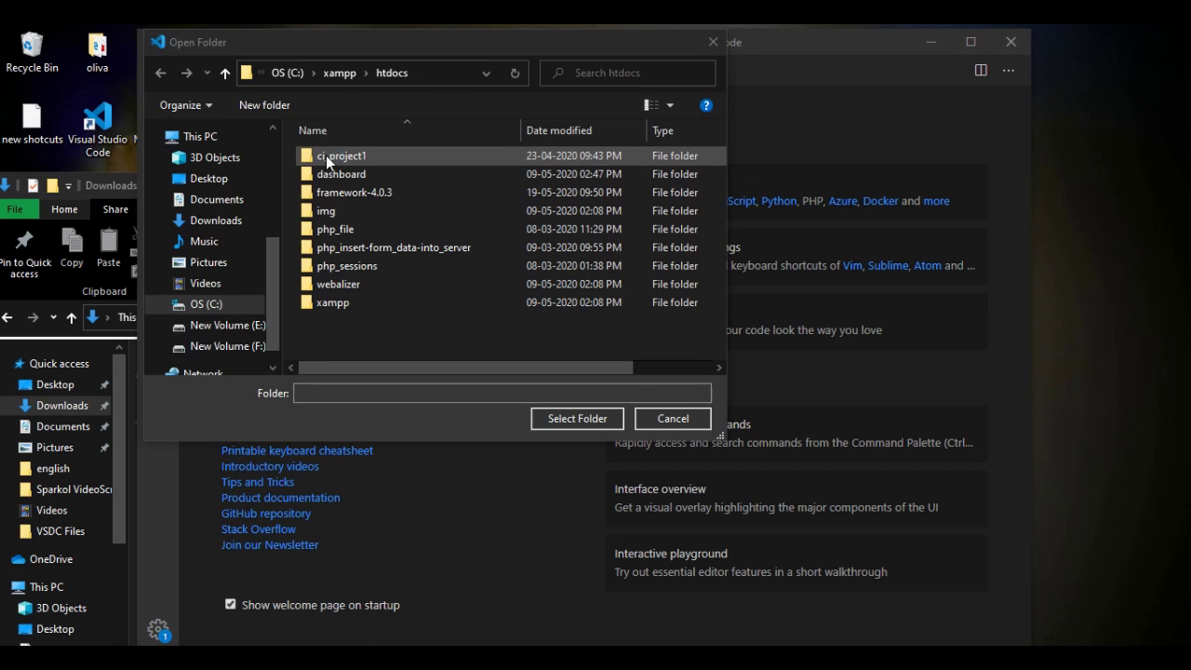
pyautogui.click(326, 155)
pyautogui.click(569, 417)
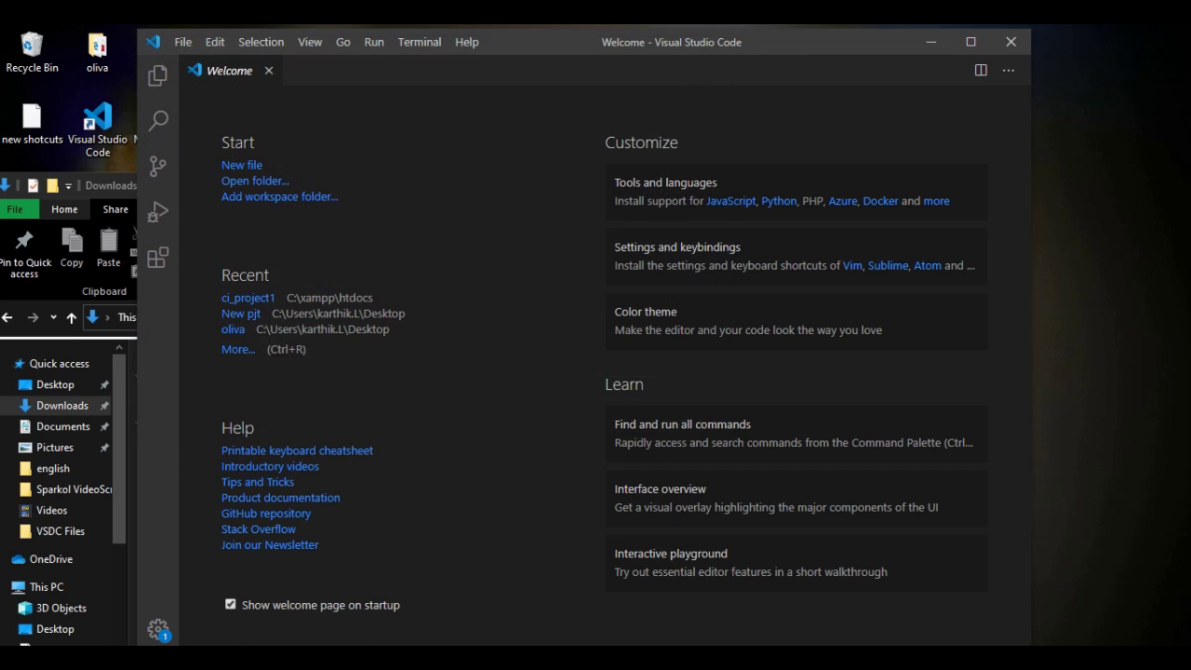